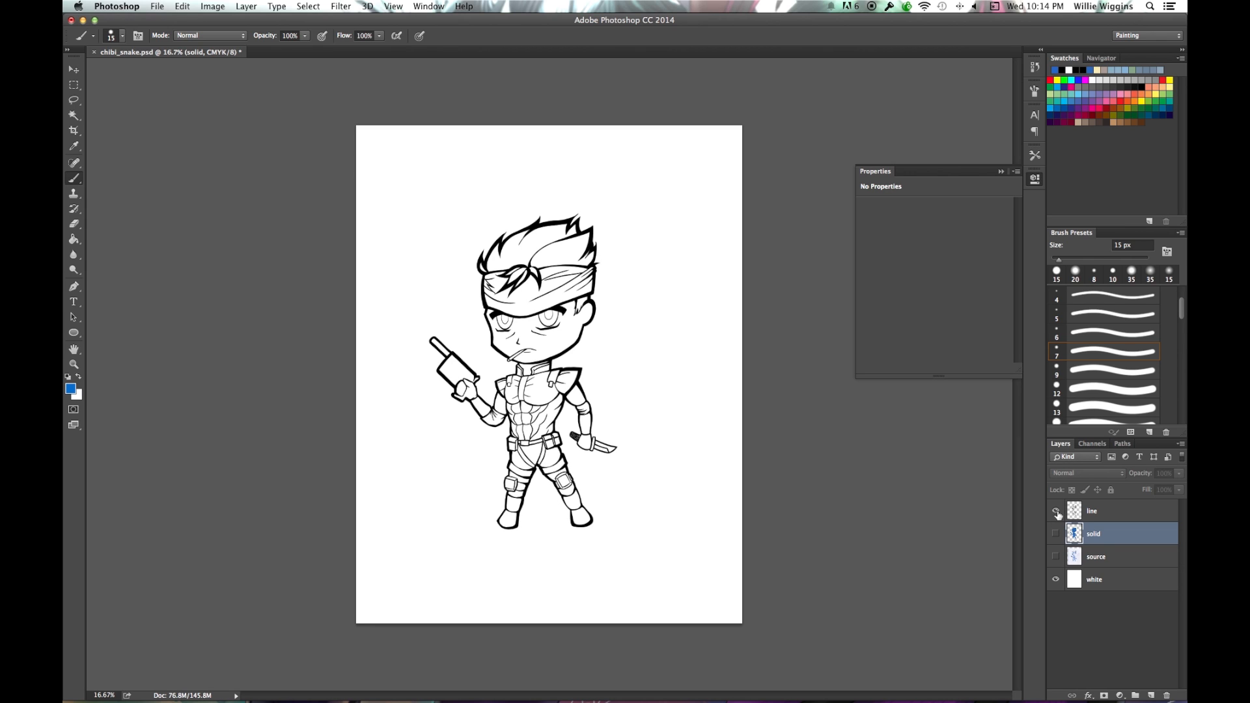
Toggle the line, source and white layers' visibility to compare the inked line art with the original sketch and the background.
click(1055, 510)
click(1055, 556)
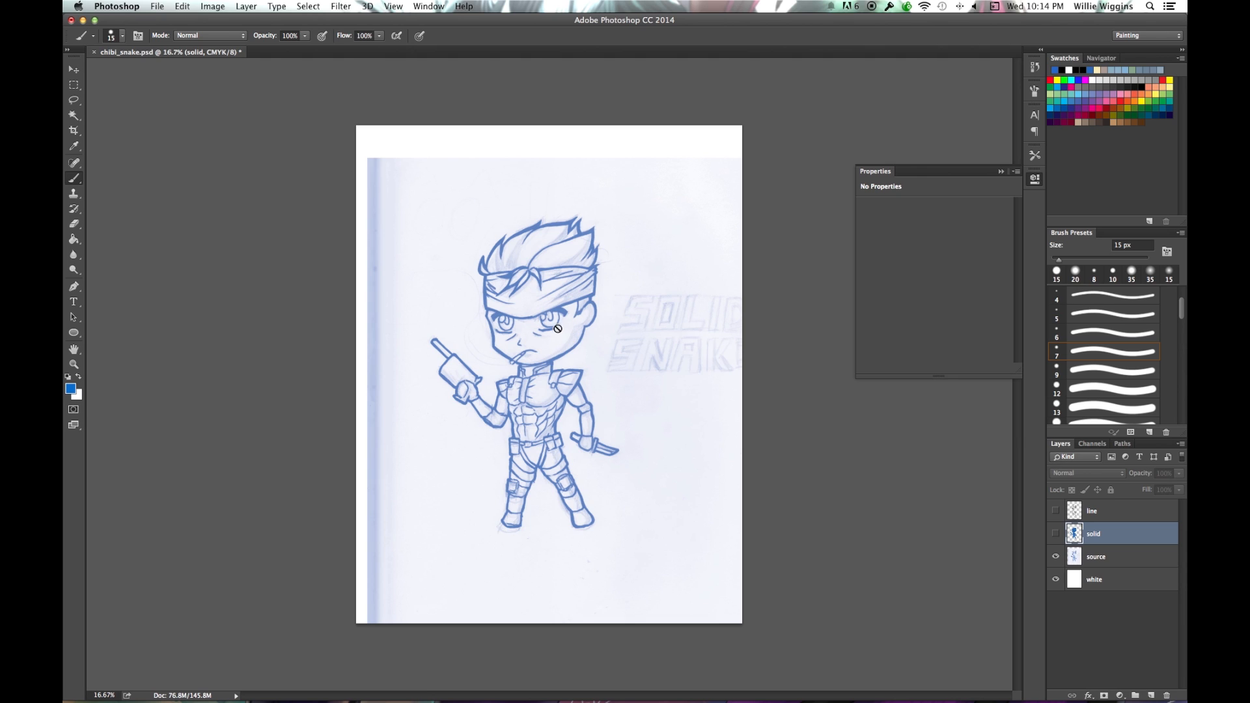
click(1056, 514)
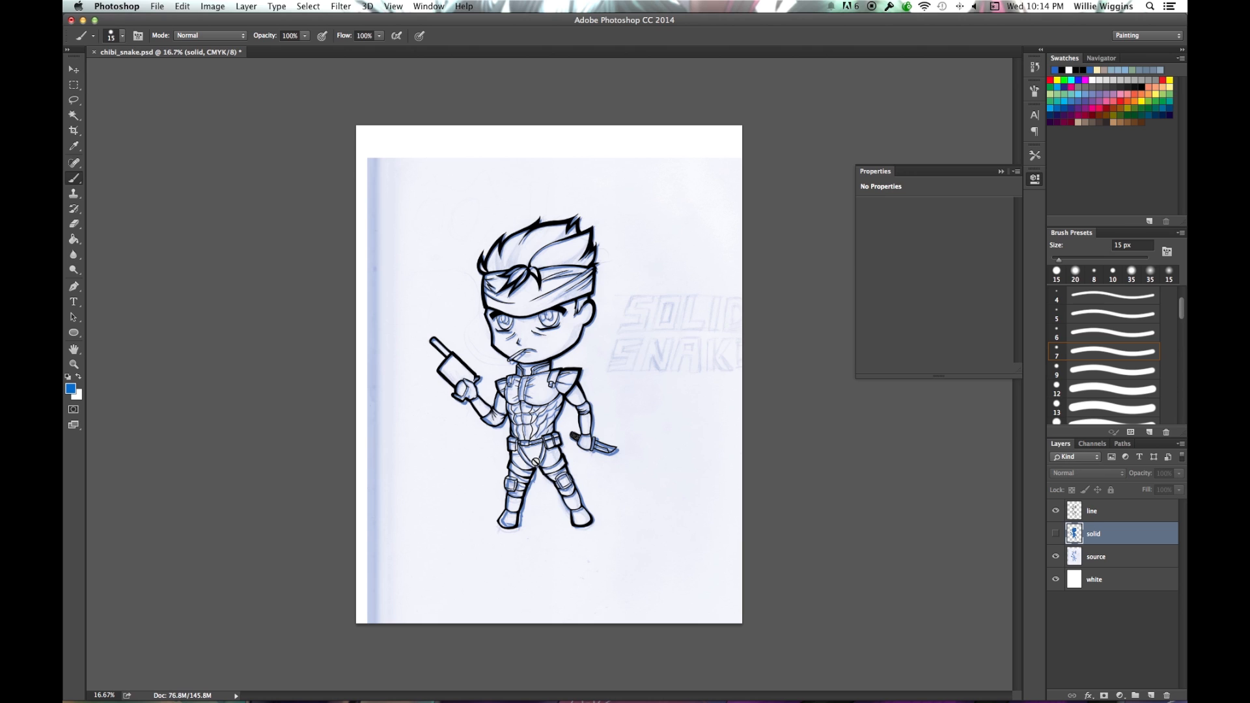
click(1055, 557)
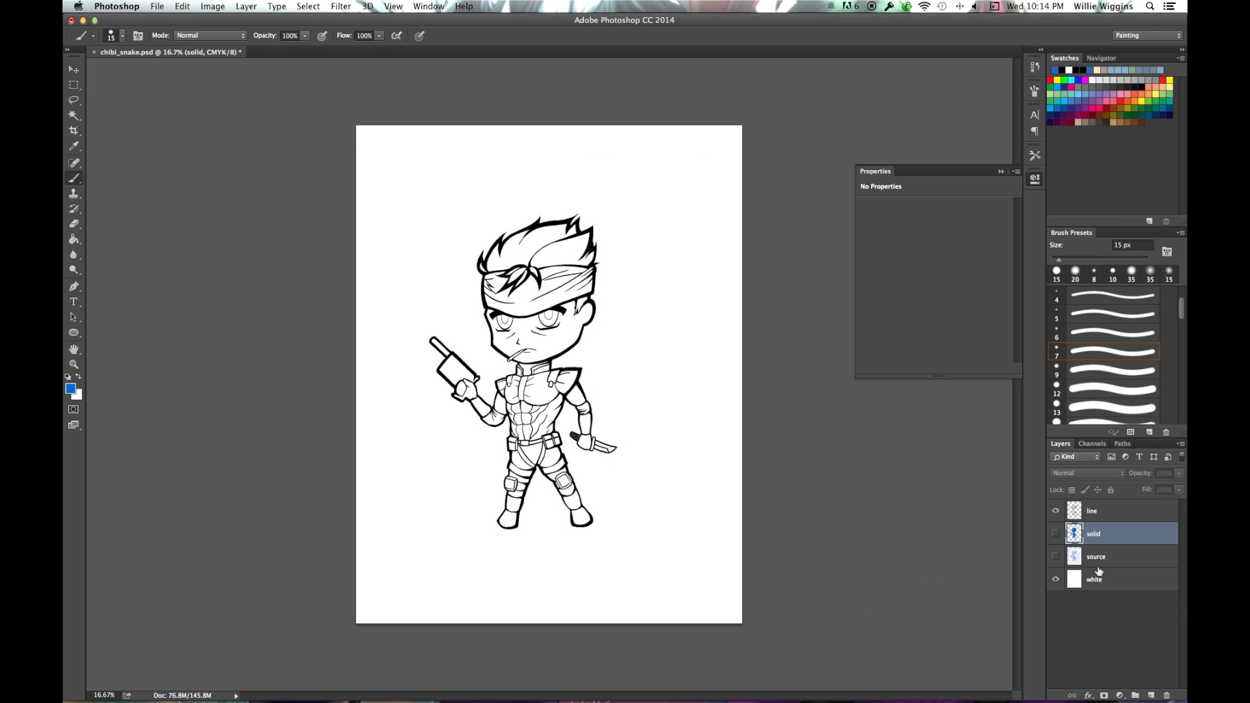
click(1055, 579)
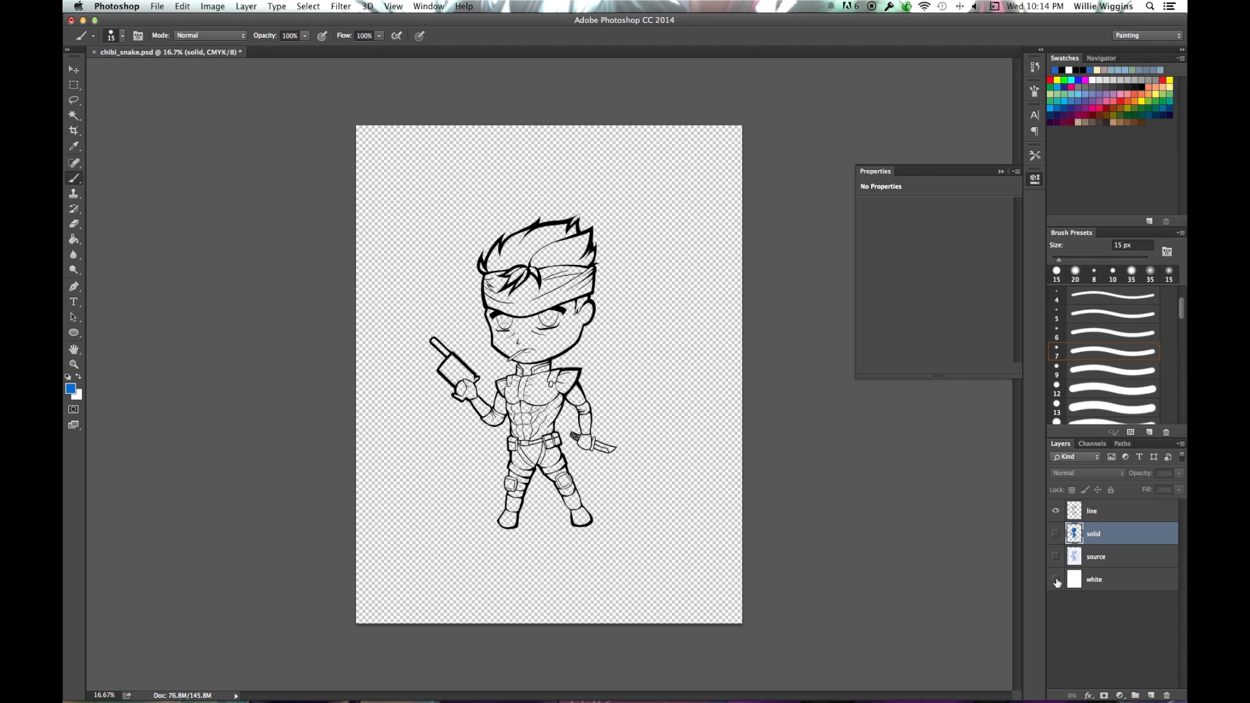
click(1055, 579)
click(1055, 557)
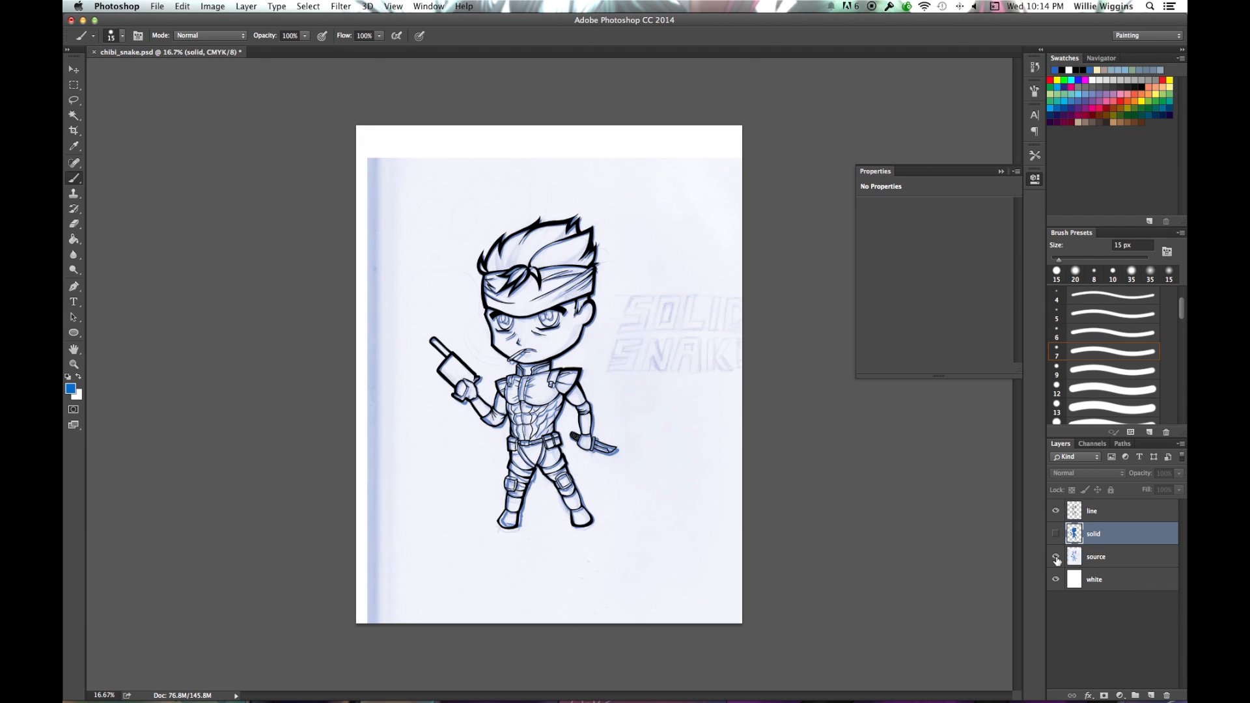
click(1055, 557)
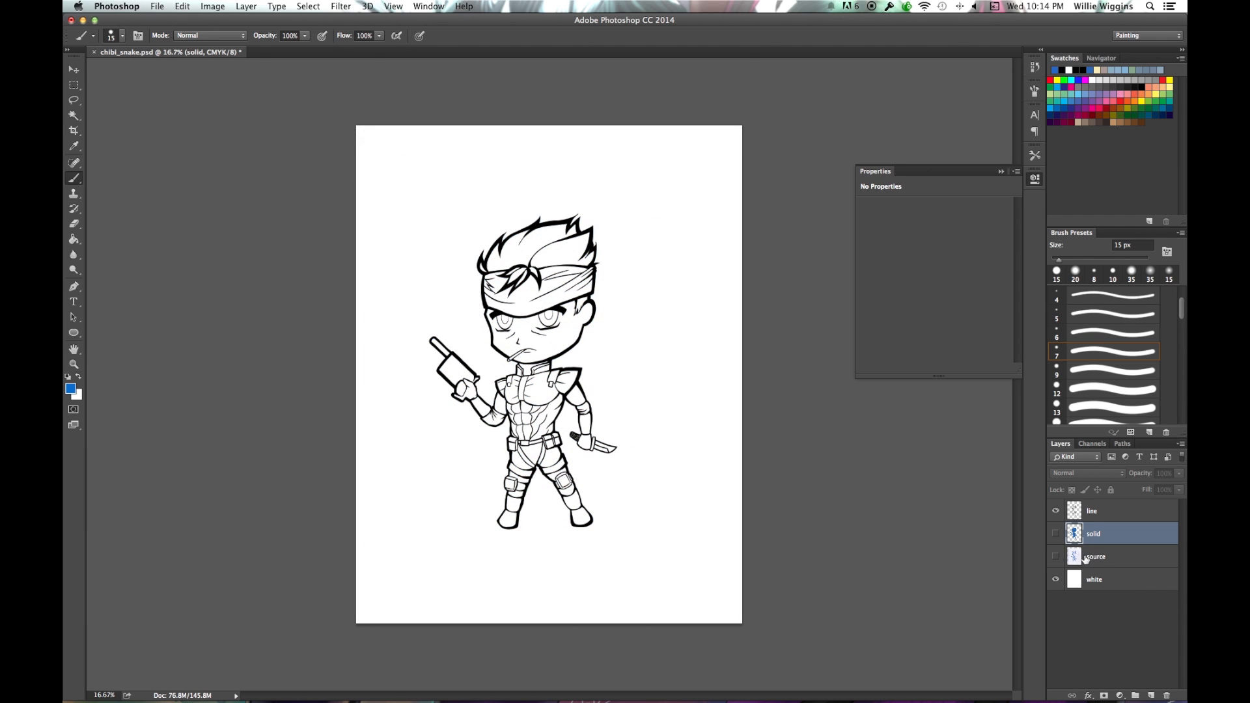
Toggle the line and solid layers' visibility to examine the blue fill beneath the line art.
click(1055, 511)
click(1055, 512)
click(1056, 534)
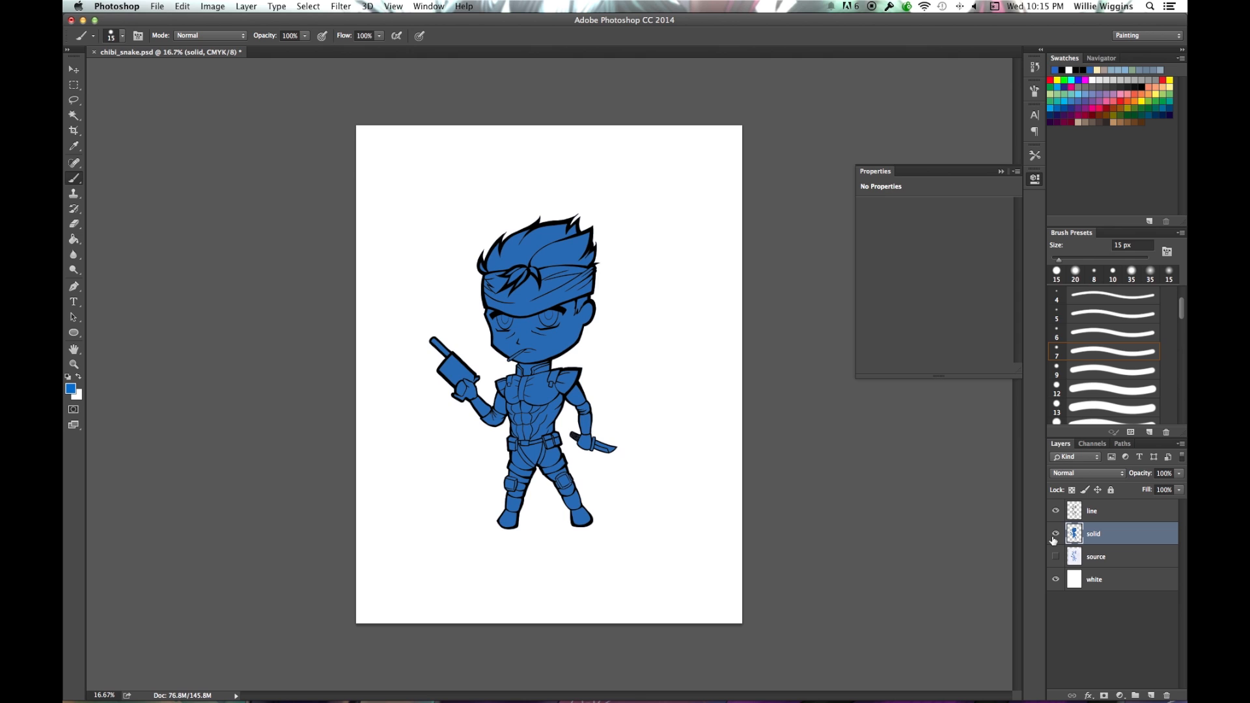
key(super+equal)
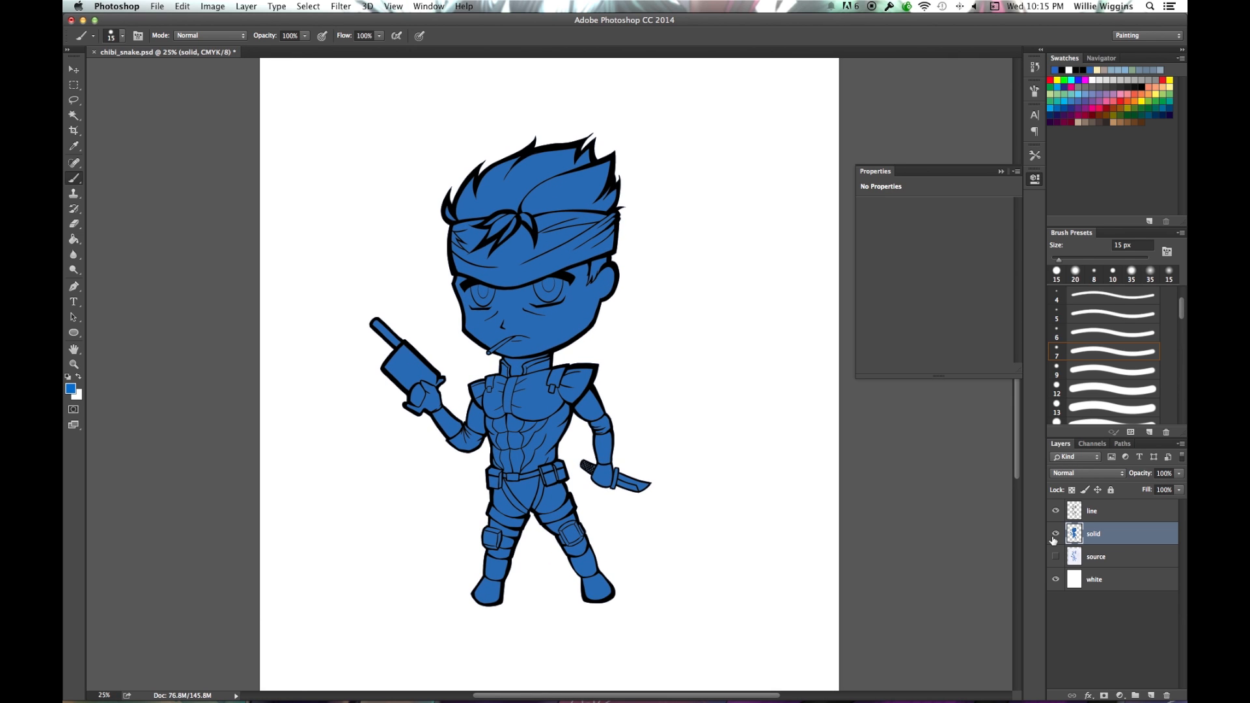
click(1055, 534)
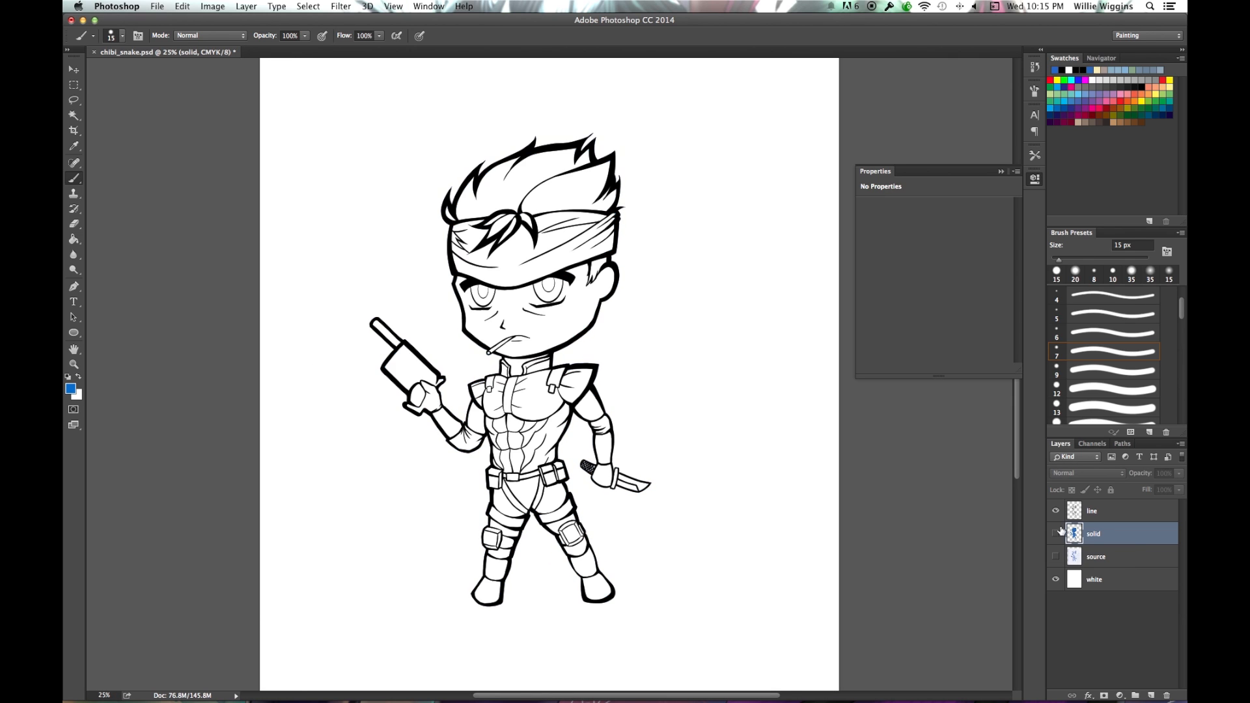
Duplicate the line layer directly beneath the original and hide the original line layer.
click(1100, 514)
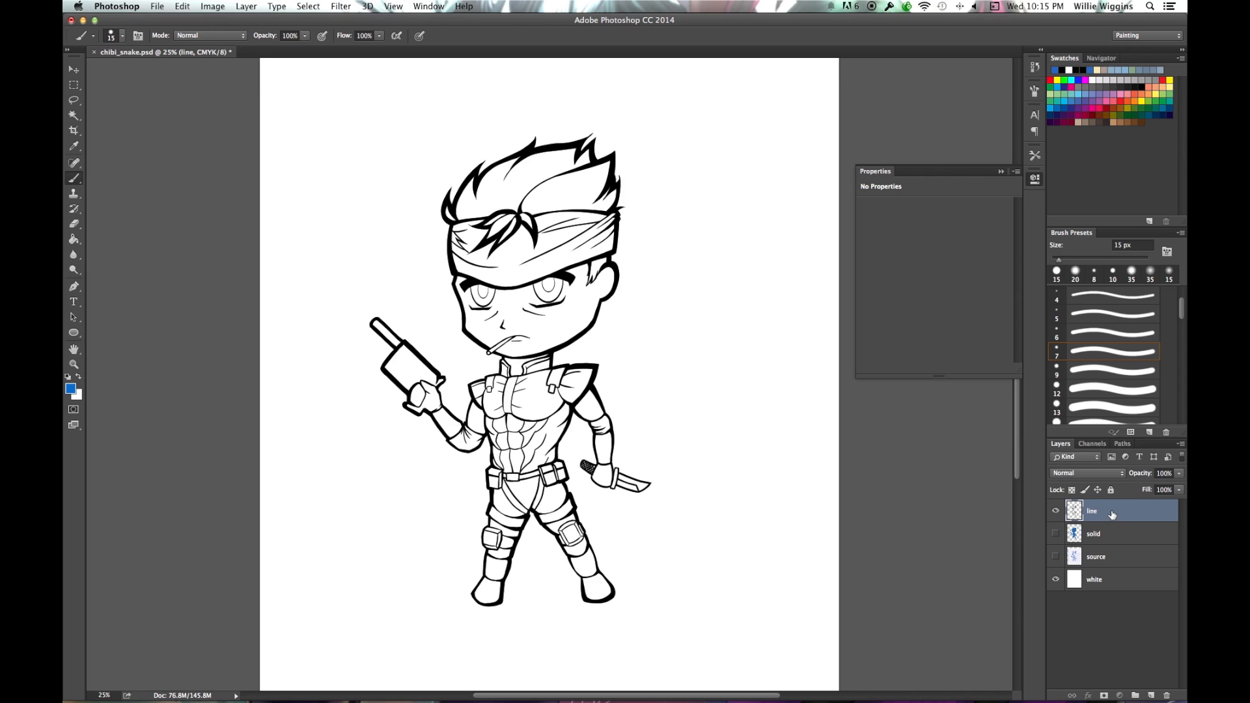
drag(1112, 514, 1117, 530)
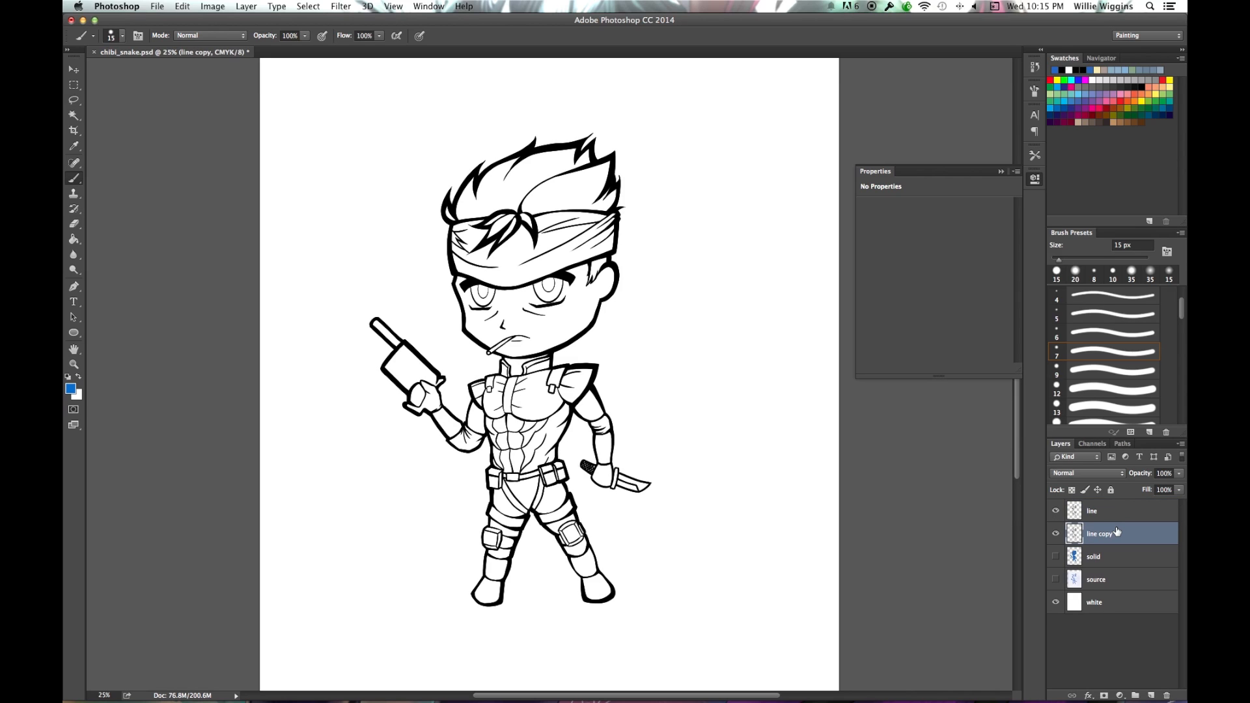
click(1055, 510)
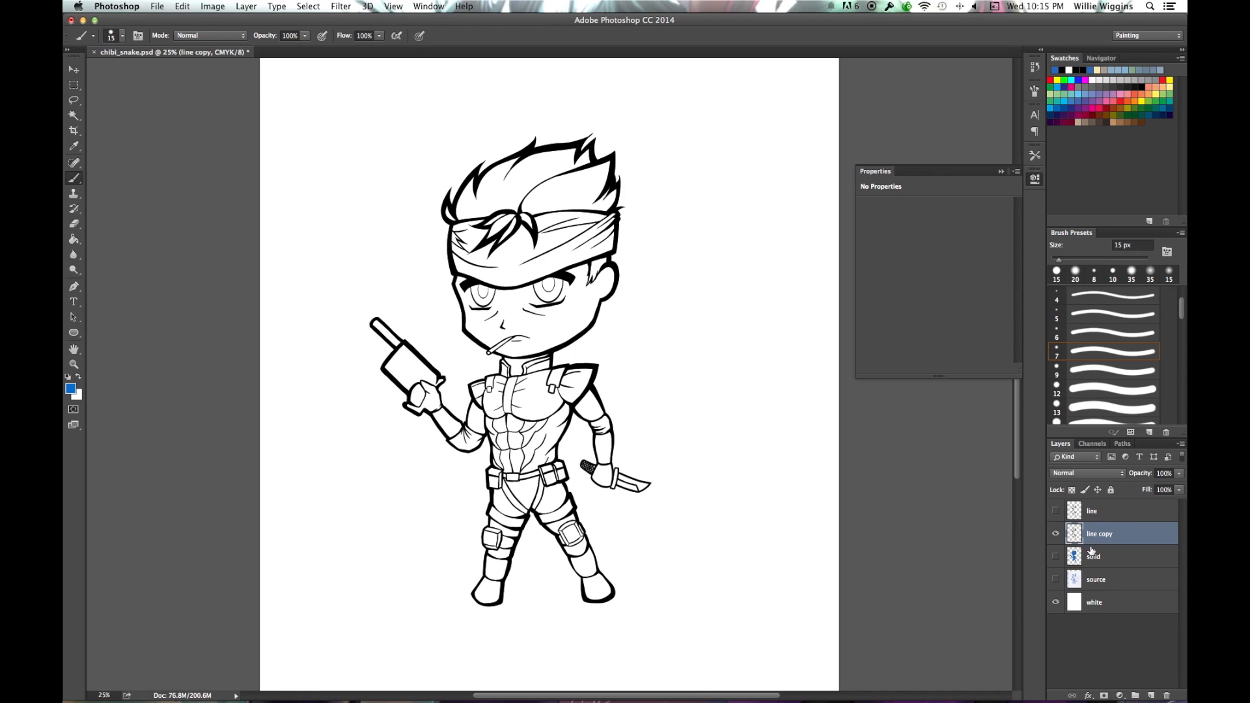
Fill areas of the face, headband, hair, chest, arm and thigh with blue on the line copy layer using the Paint Bucket.
key(g)
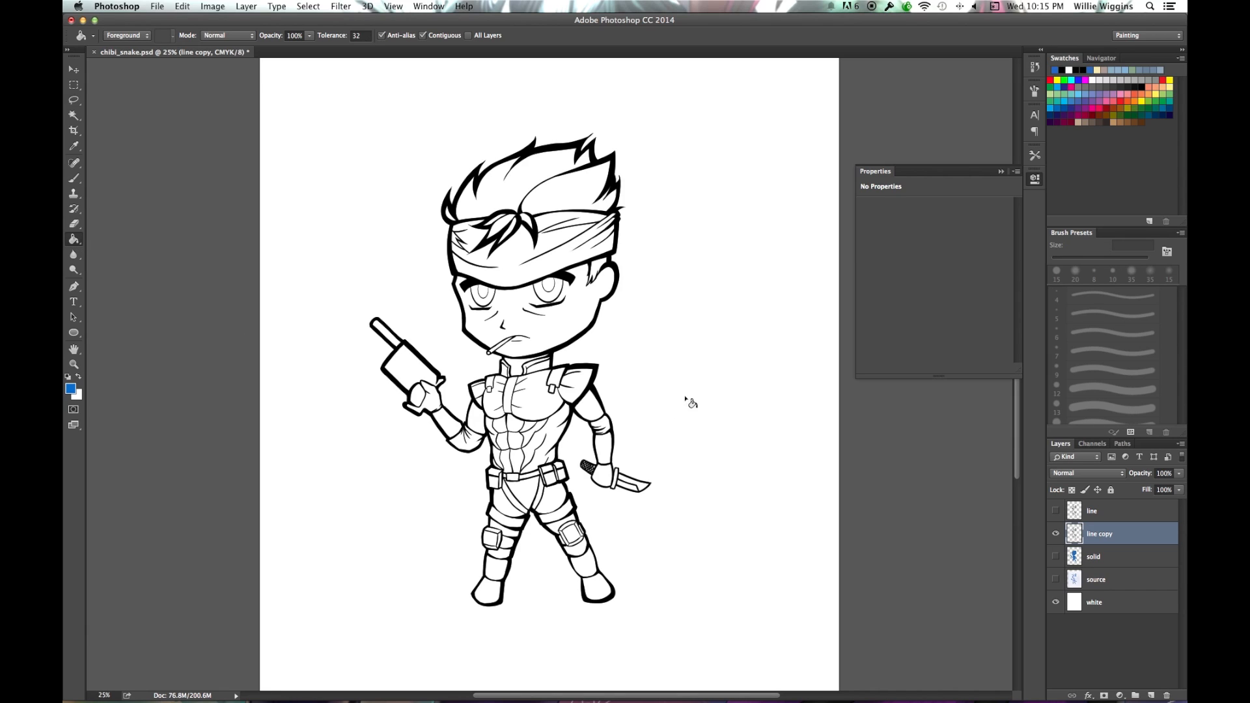
click(536, 344)
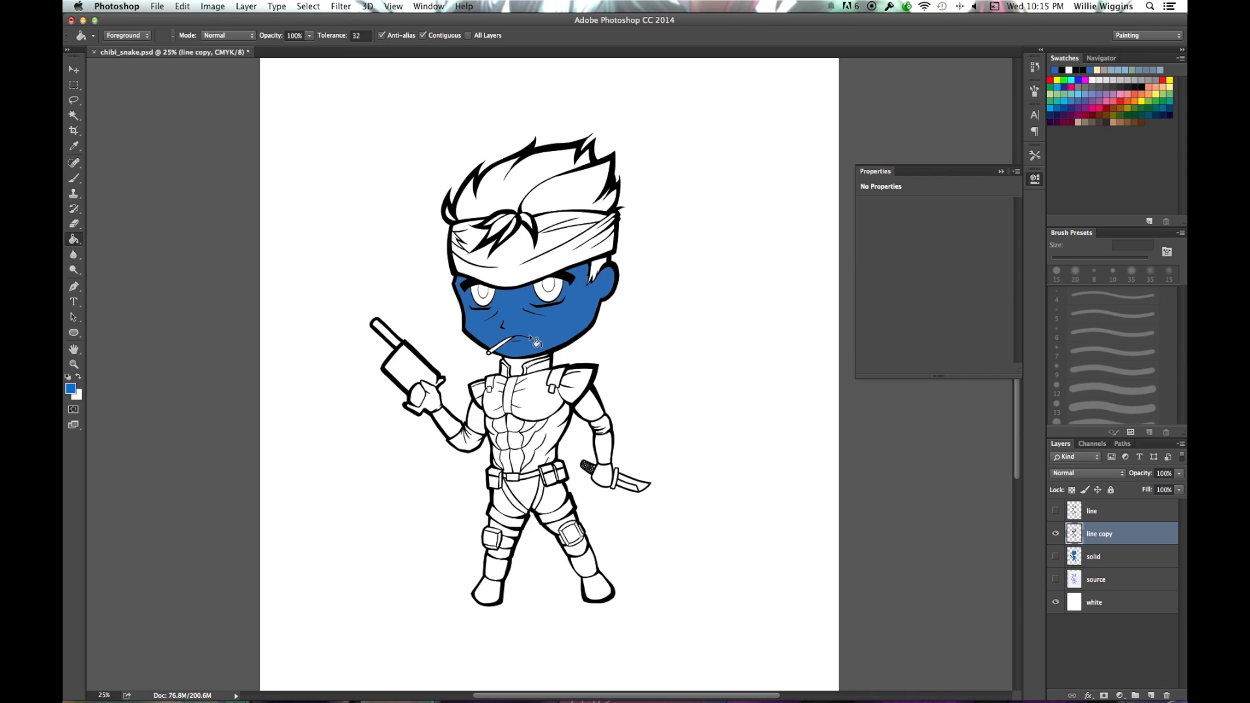
click(480, 297)
click(512, 264)
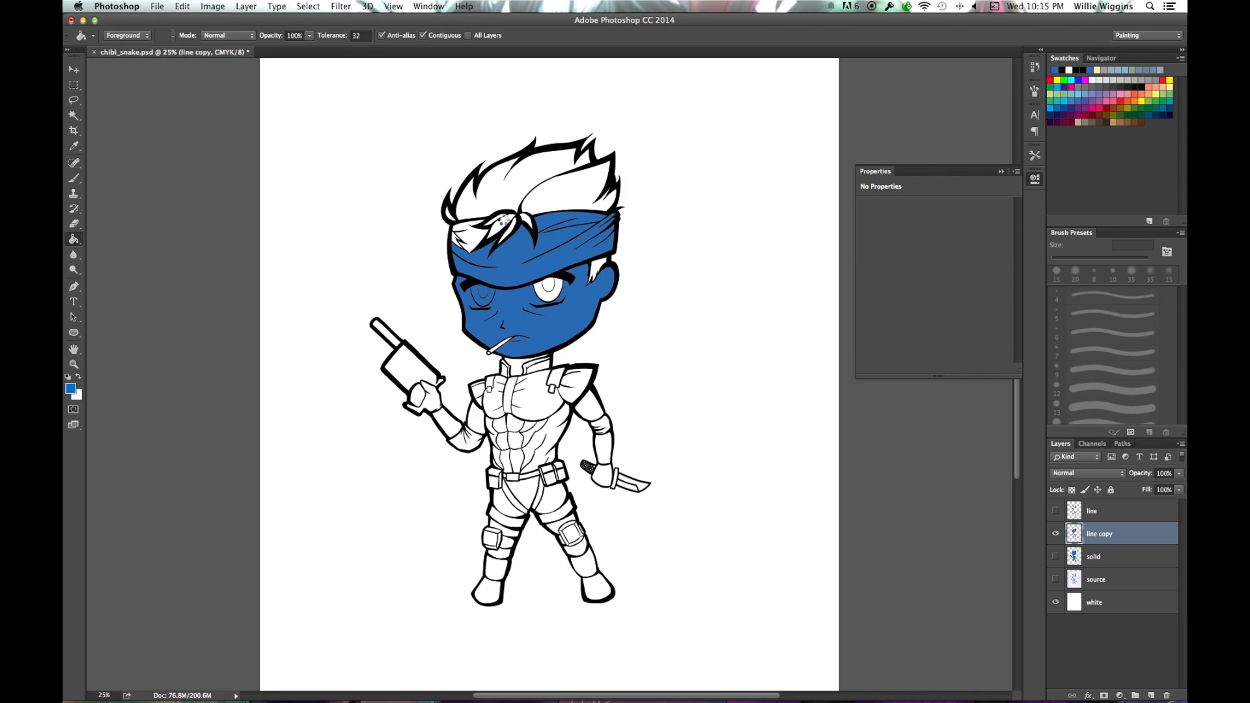
click(500, 220)
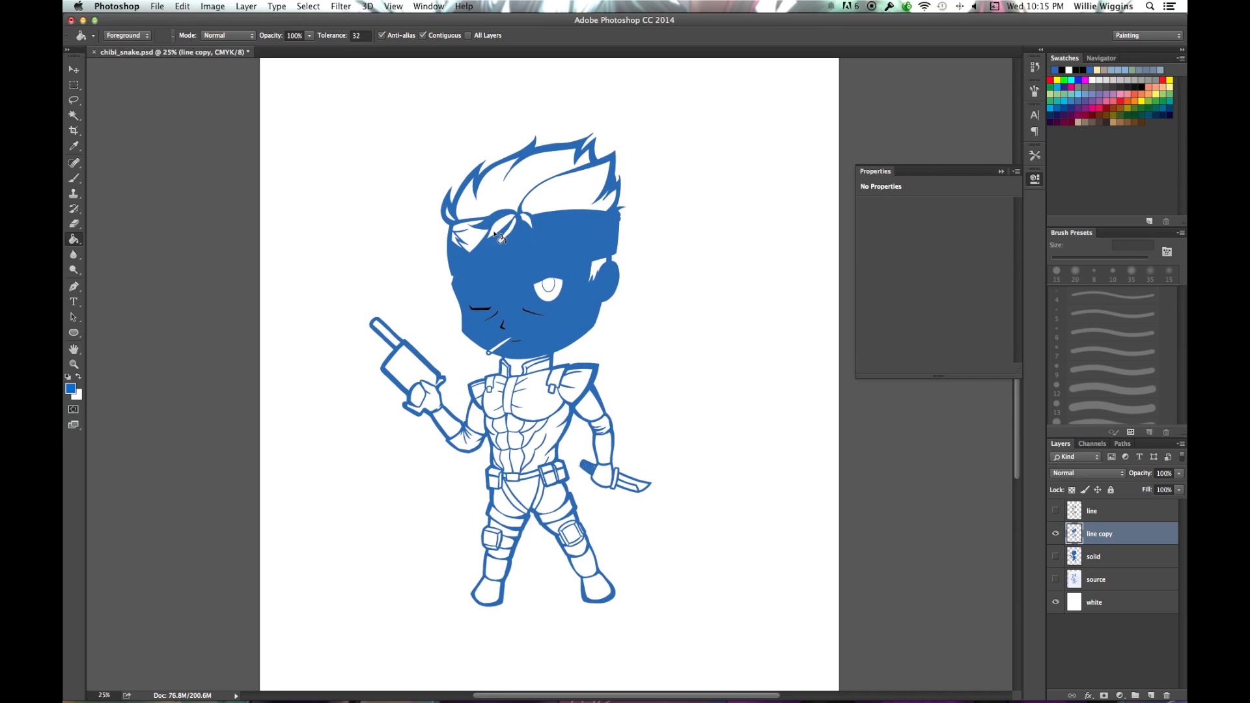
click(553, 204)
click(524, 204)
click(533, 403)
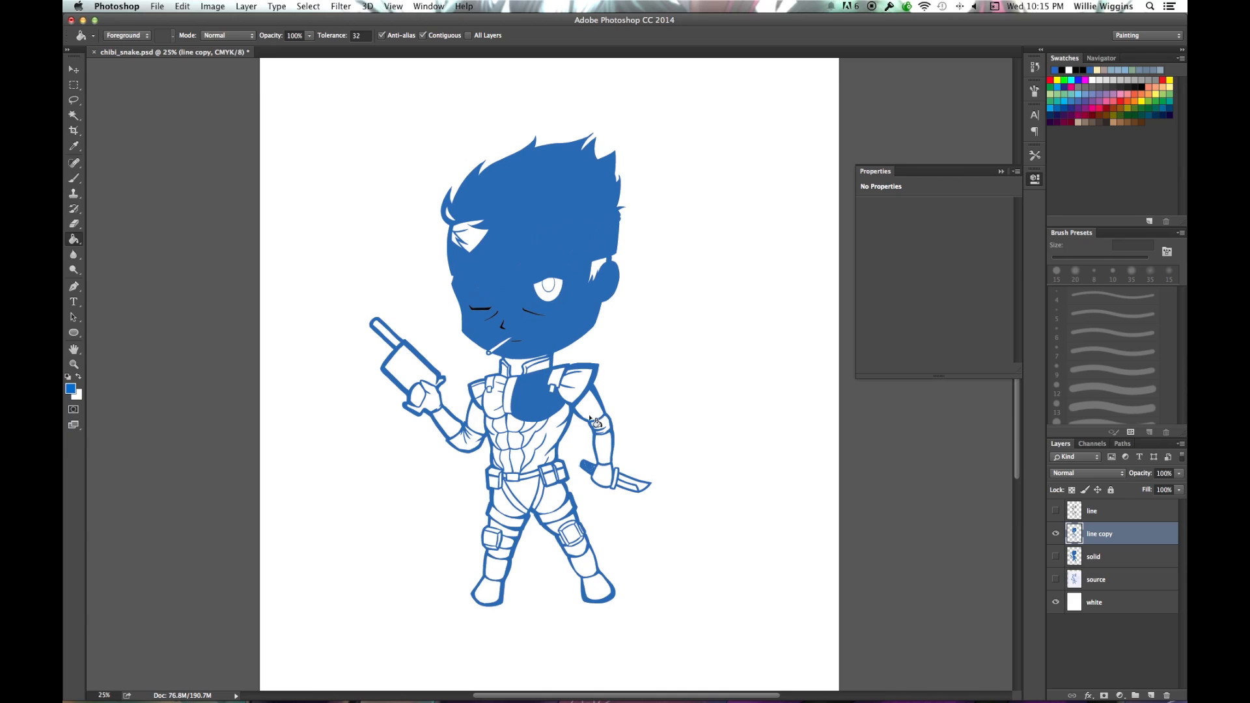
click(594, 421)
click(520, 519)
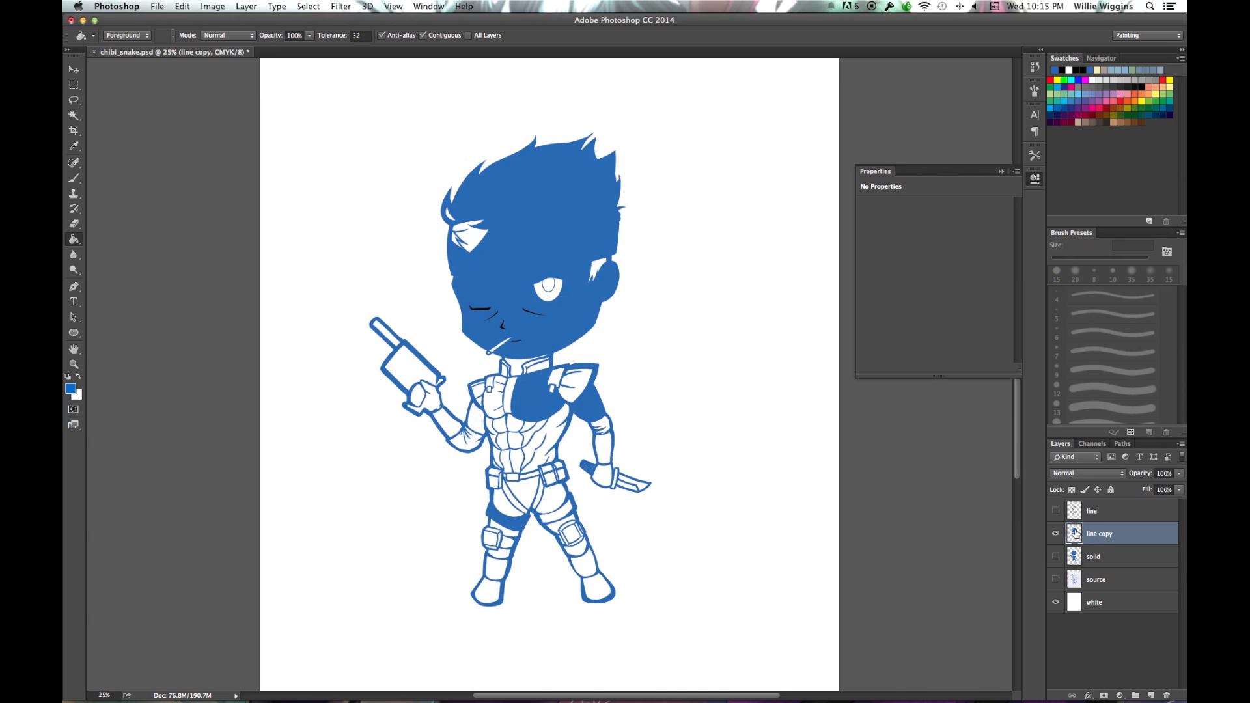
Delete the line copy layer and make the line and solid layers visible.
drag(1126, 540, 1165, 695)
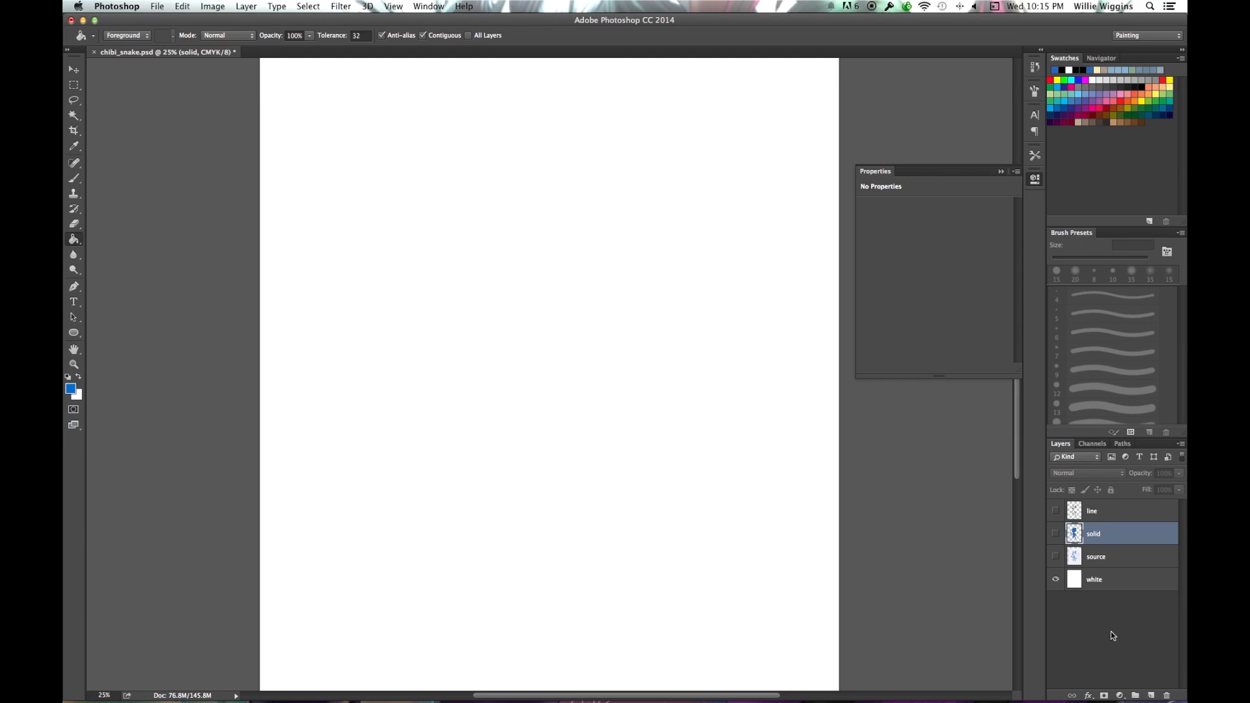
click(1055, 511)
click(1055, 533)
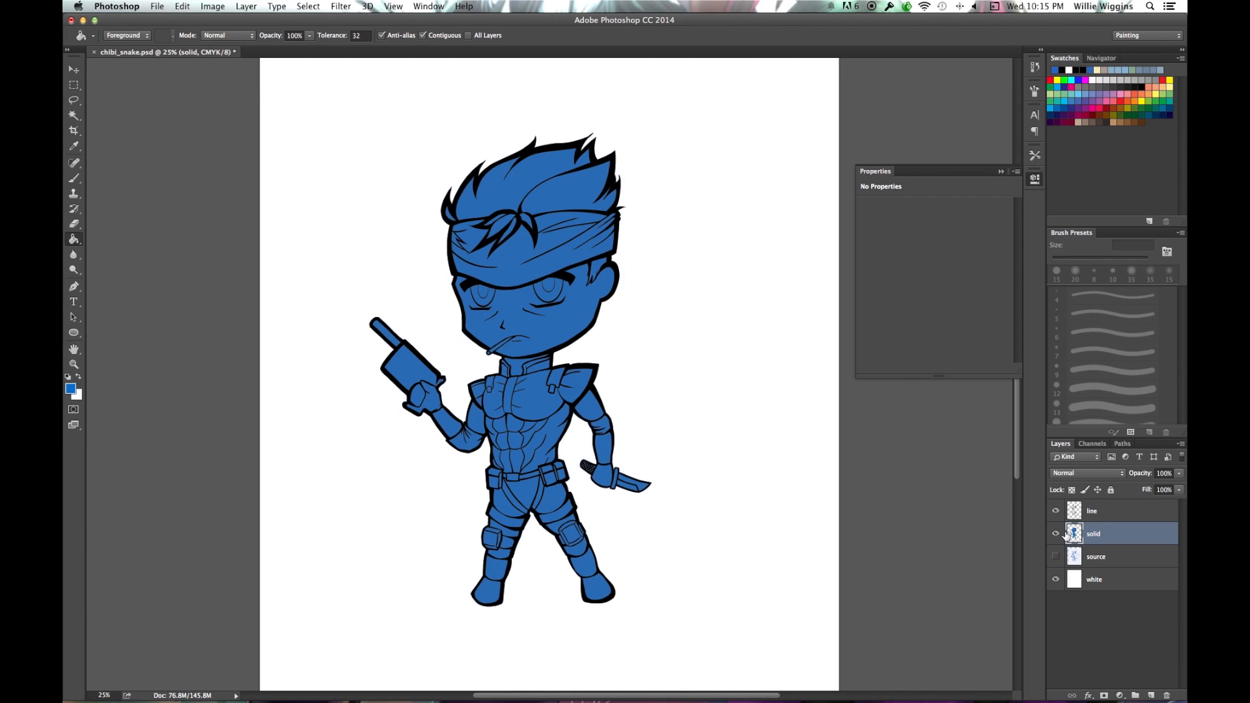
Examine the blue silhouette on its own by toggling the line and solid layers, leaving both visible.
click(1055, 512)
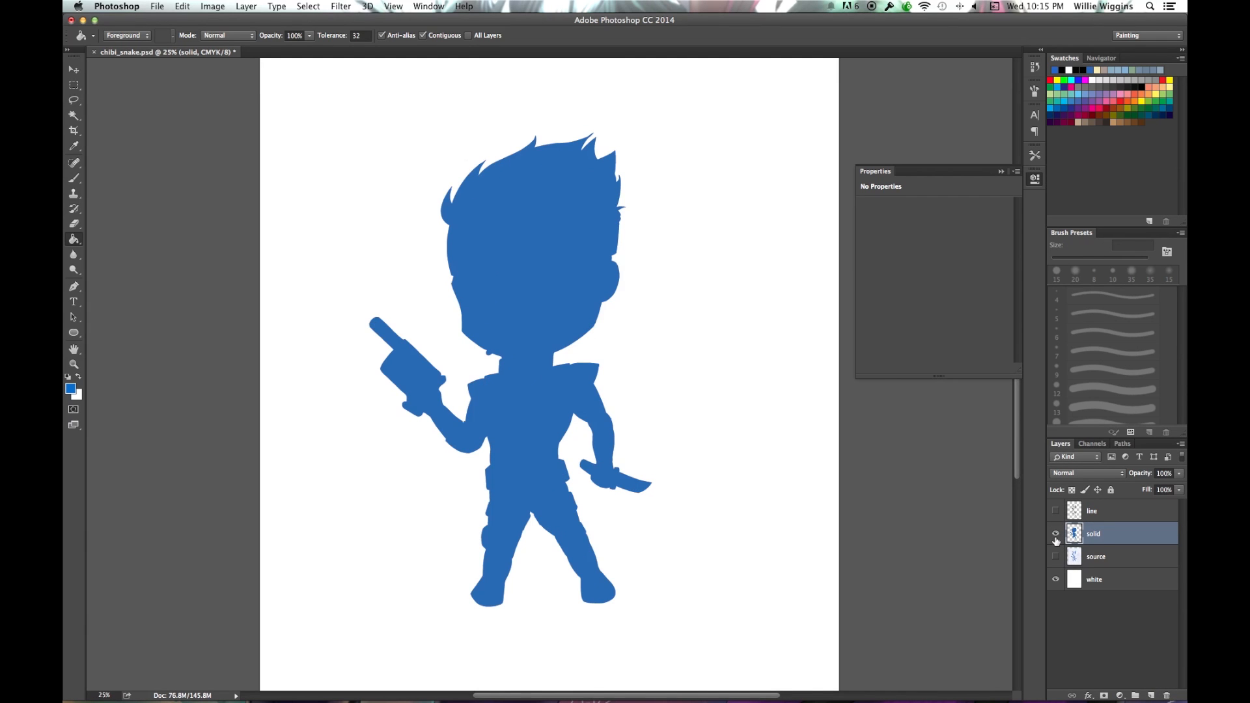
click(1055, 534)
click(1055, 534)
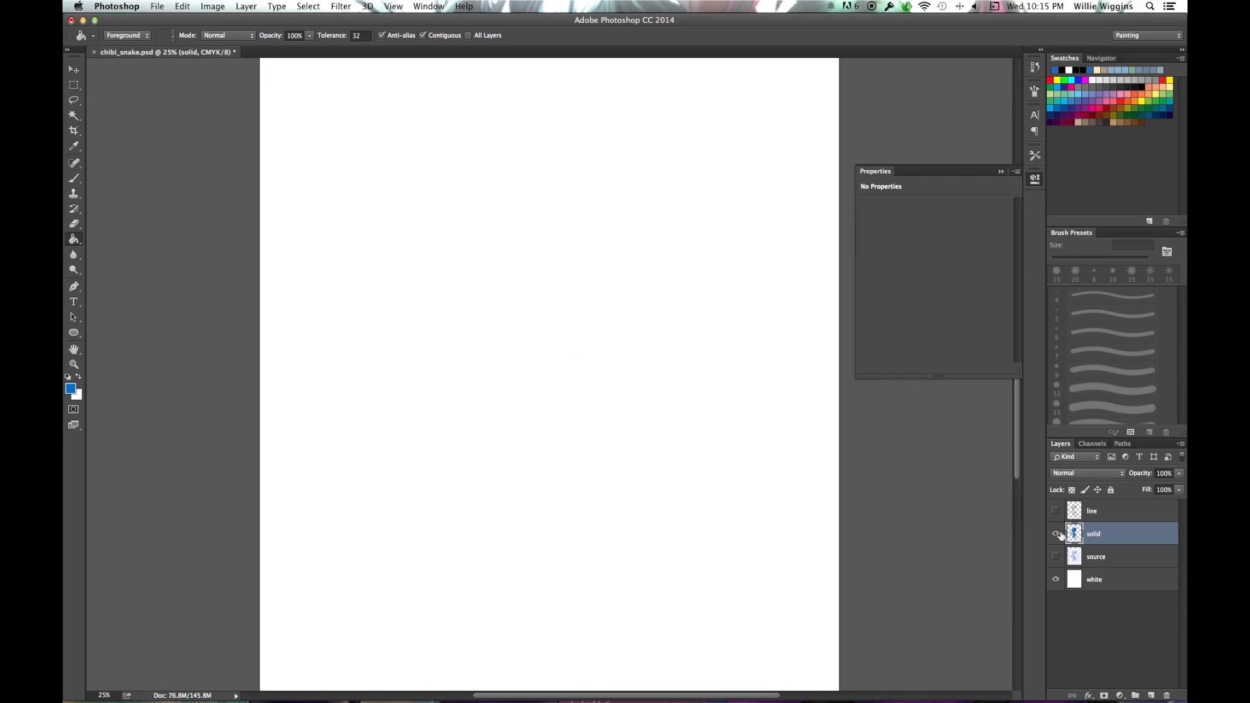
click(1056, 513)
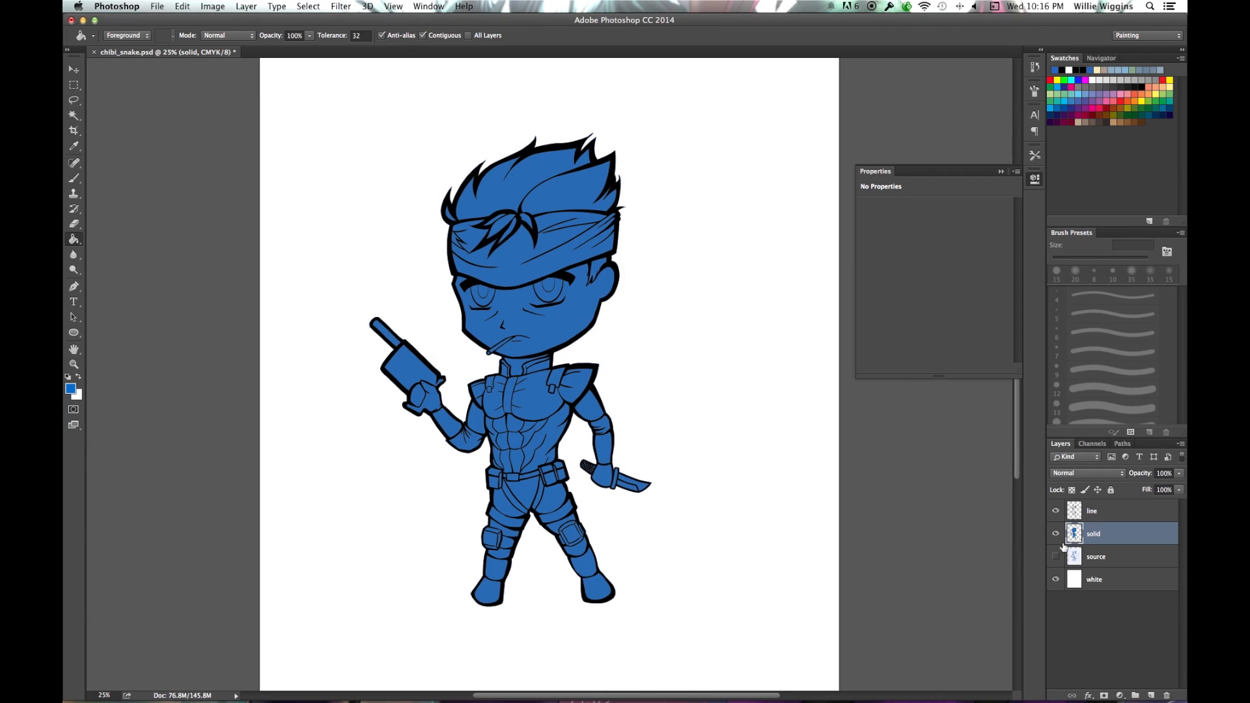
Touch up the solid layer with the 15 px blue brush along the shoulder pad's outer edge on the knife side, undoing the last stroke.
key(super+equal)
key(super+equal)
key(super+equal)
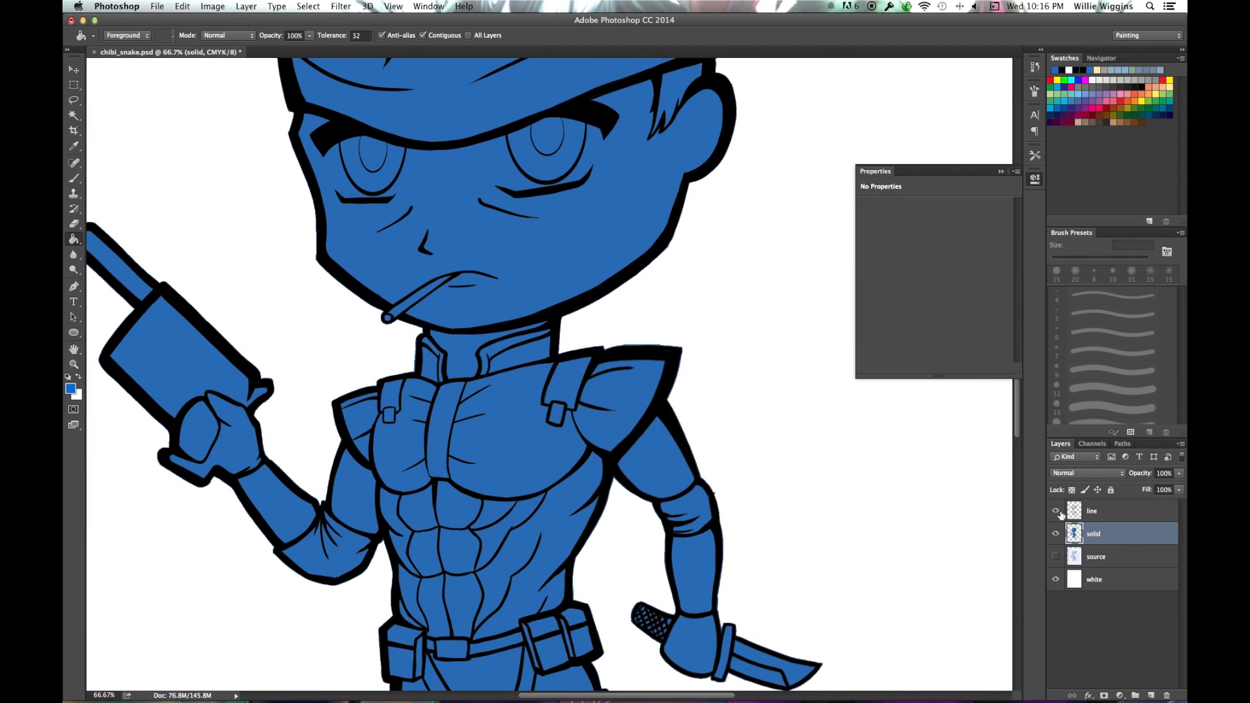
key(b)
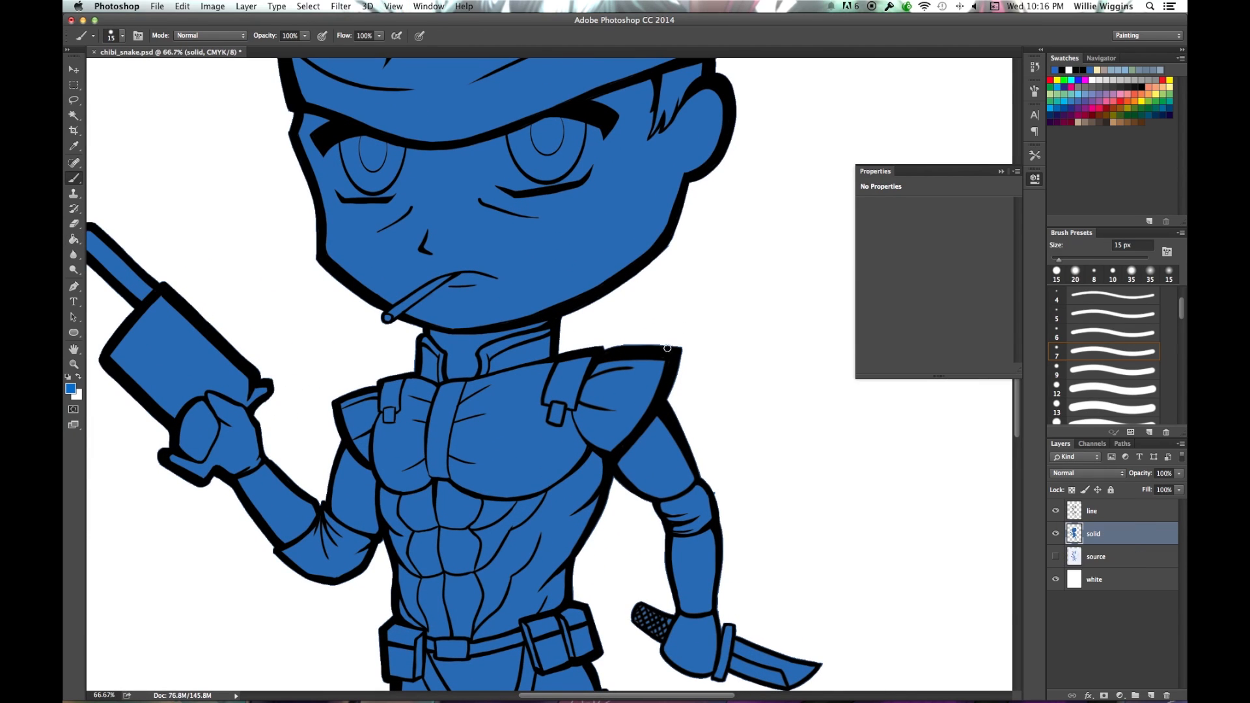
mouse_move(654, 342)
mouse_down()
mouse_move(606, 349)
mouse_move(683, 352)
mouse_up()
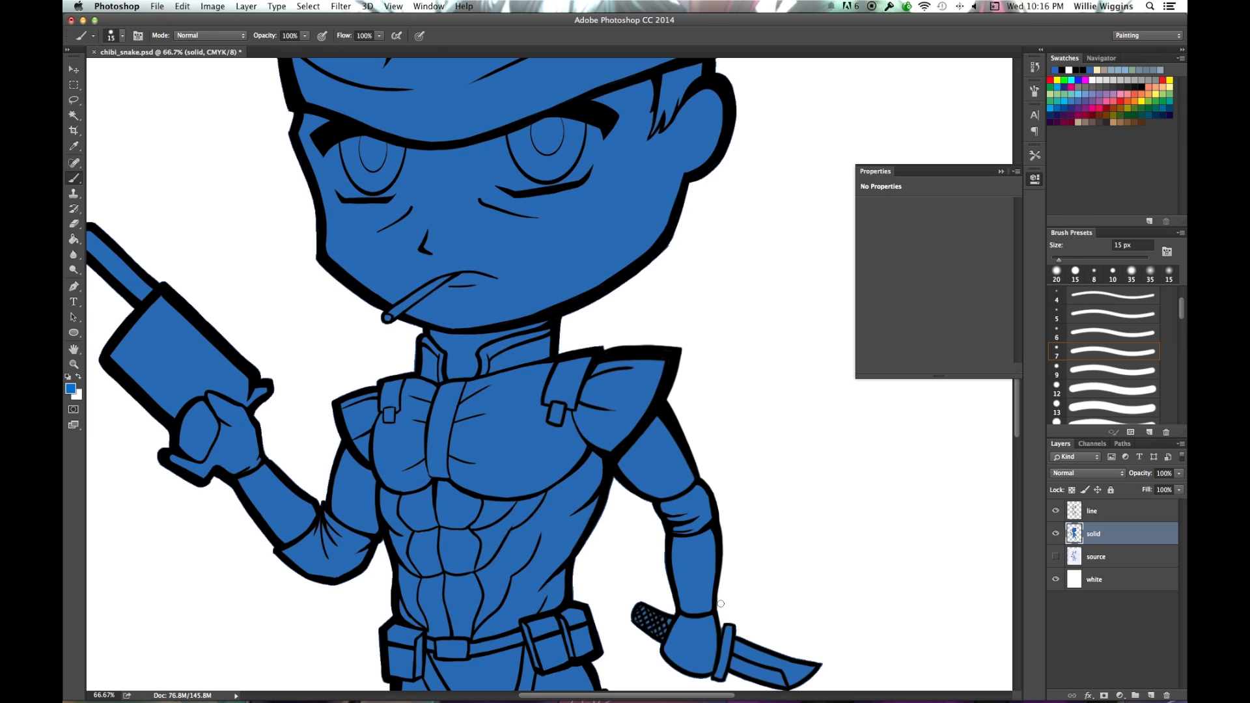
key(super+z)
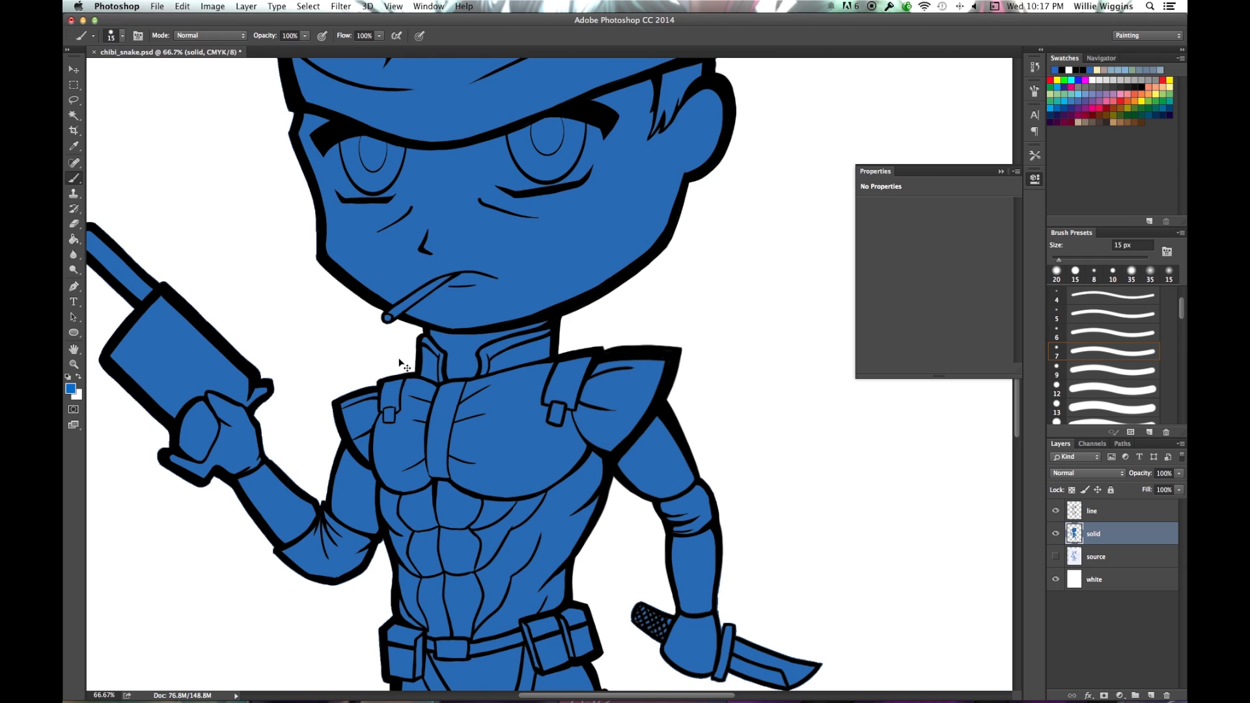
Add a new layer above the solid layer and name it "hair".
key(super+minus)
key(super+minus)
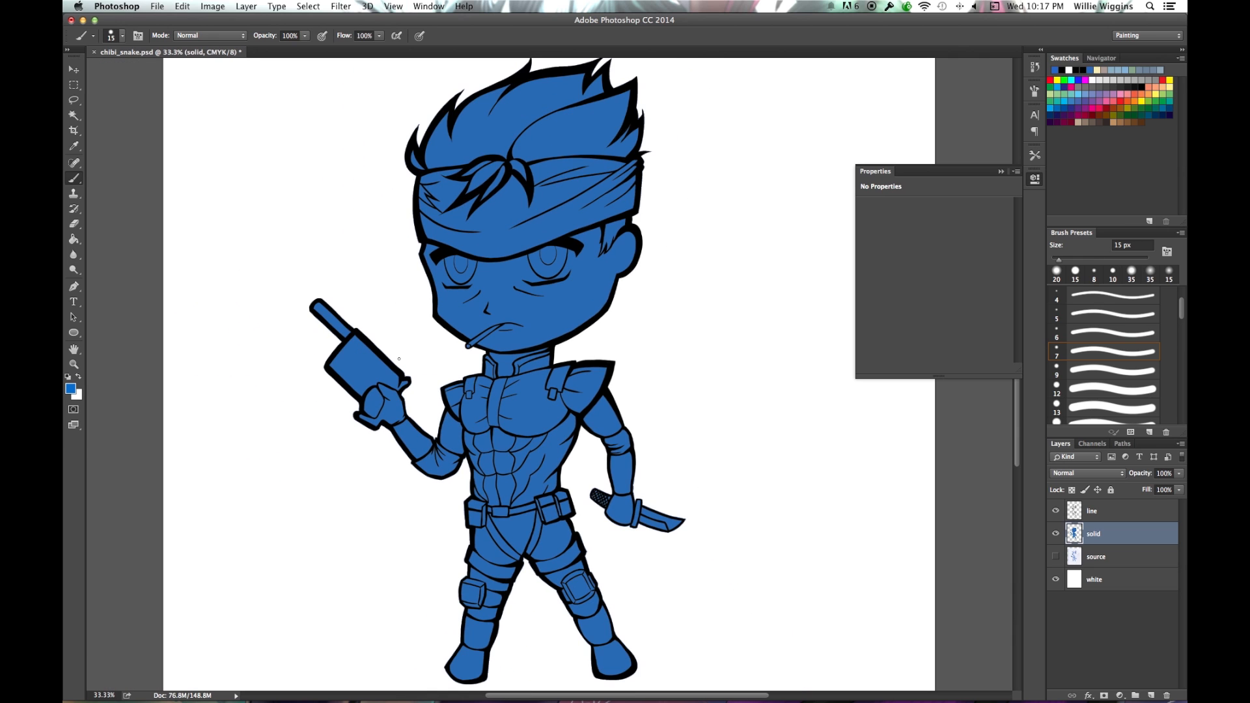
key(super+minus)
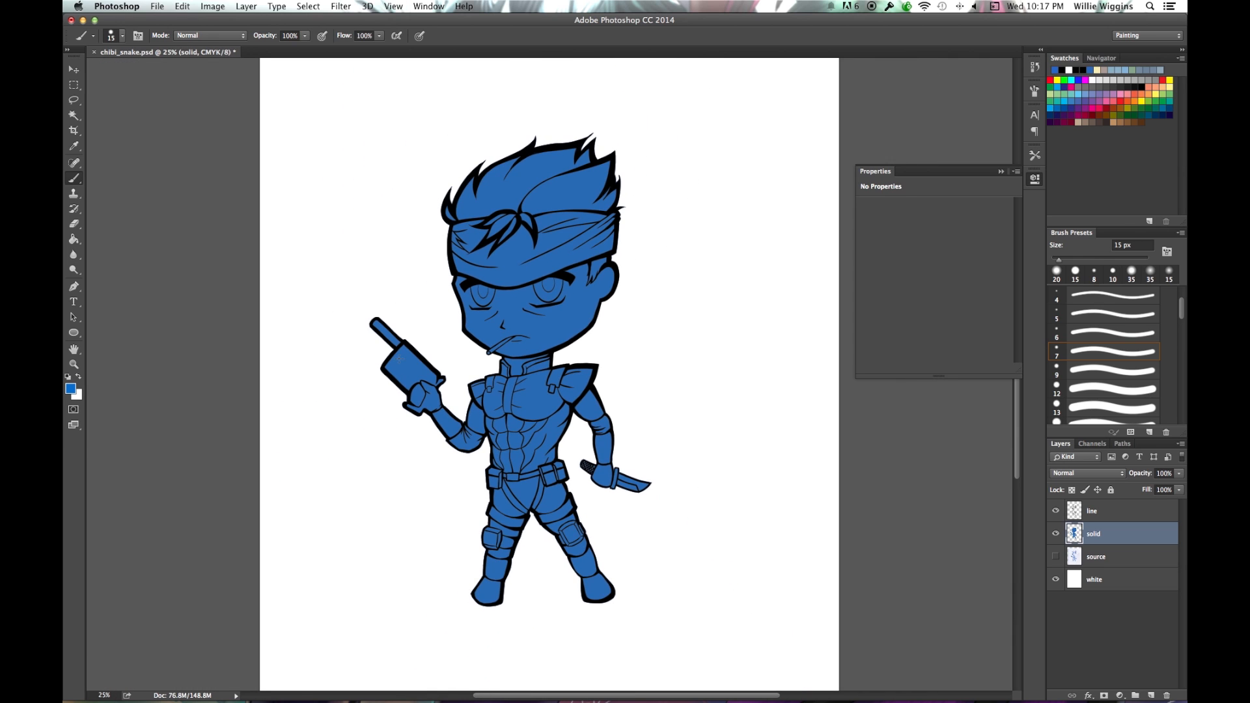
click(1149, 695)
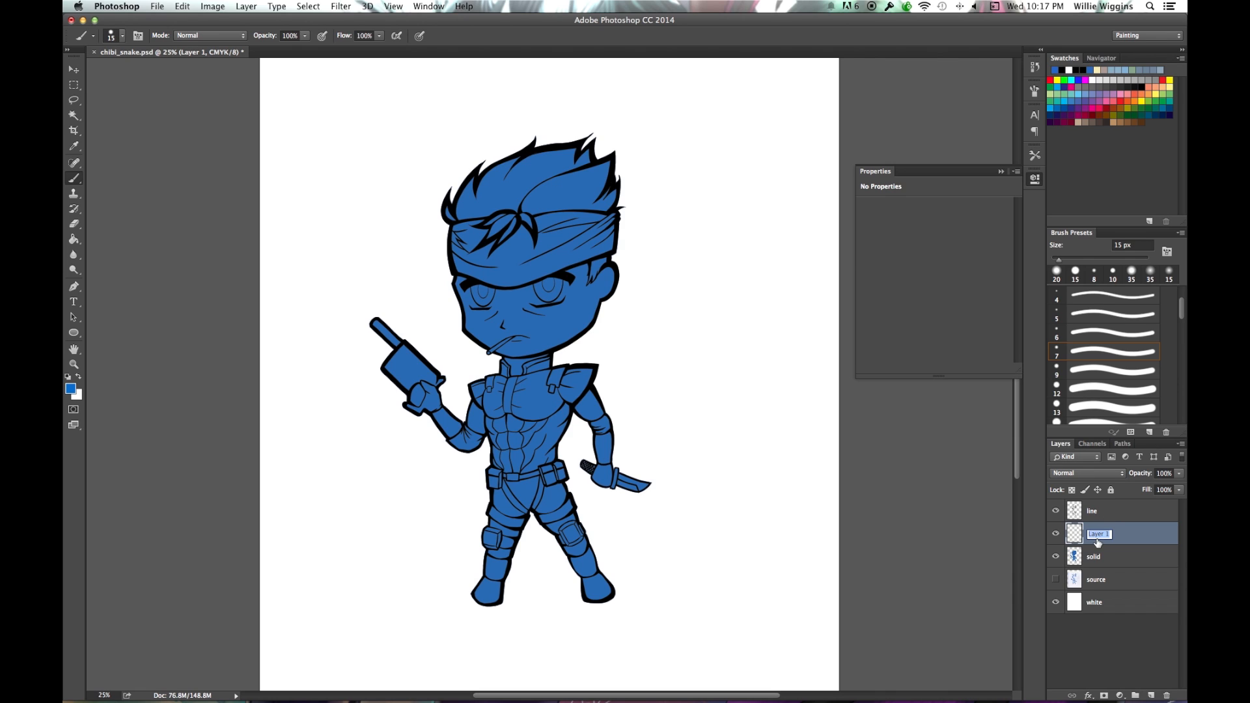
text(hair)
key(Return)
Set the foreground colour to dark brown #664128.
click(71, 389)
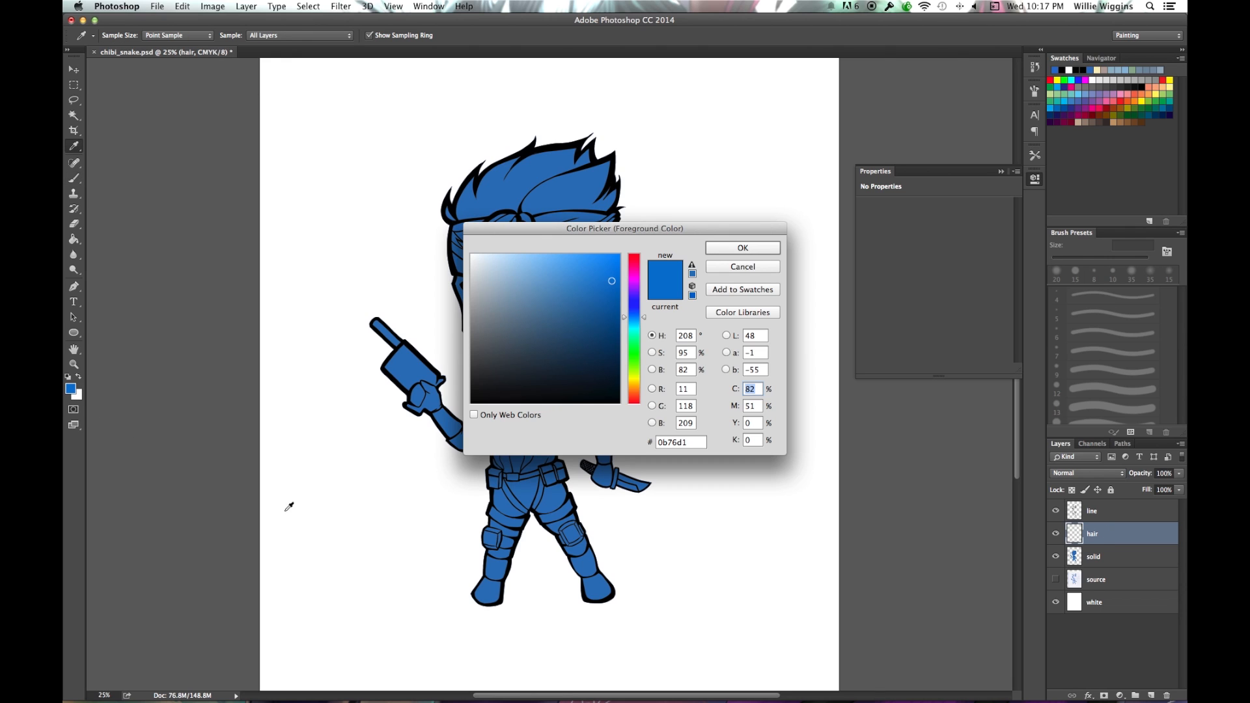
click(633, 388)
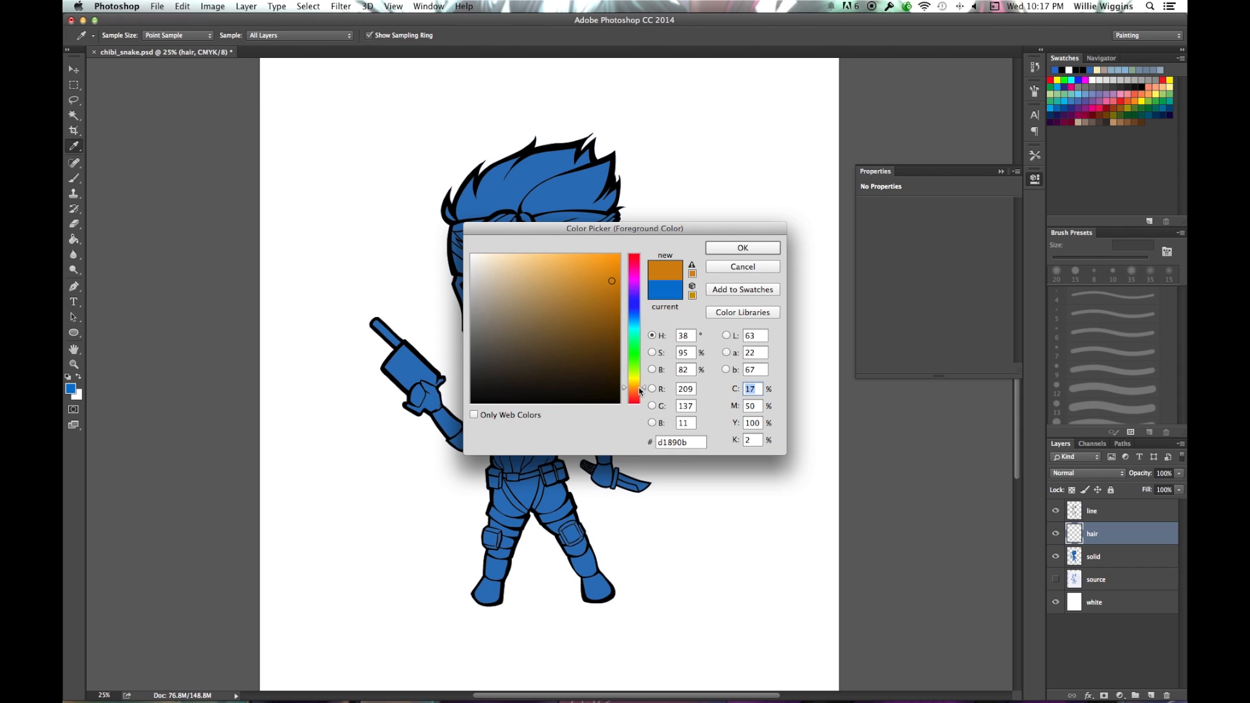
click(640, 392)
click(574, 297)
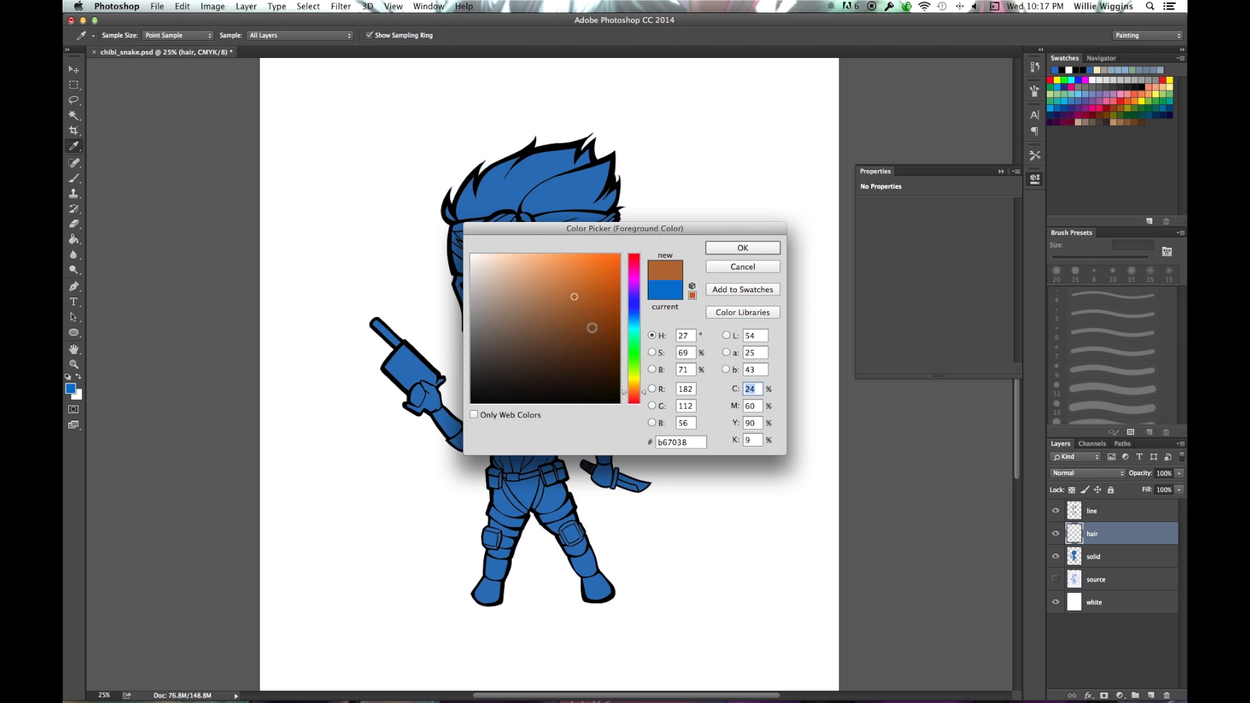
click(564, 295)
click(643, 394)
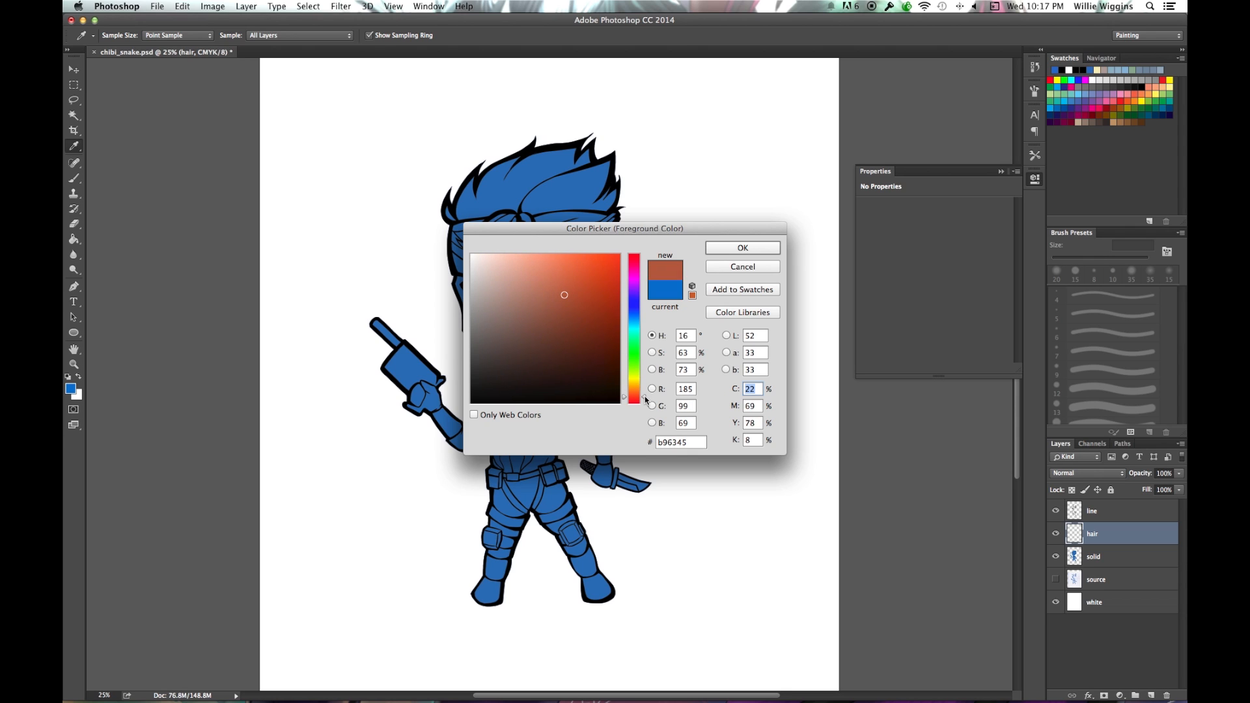
click(569, 339)
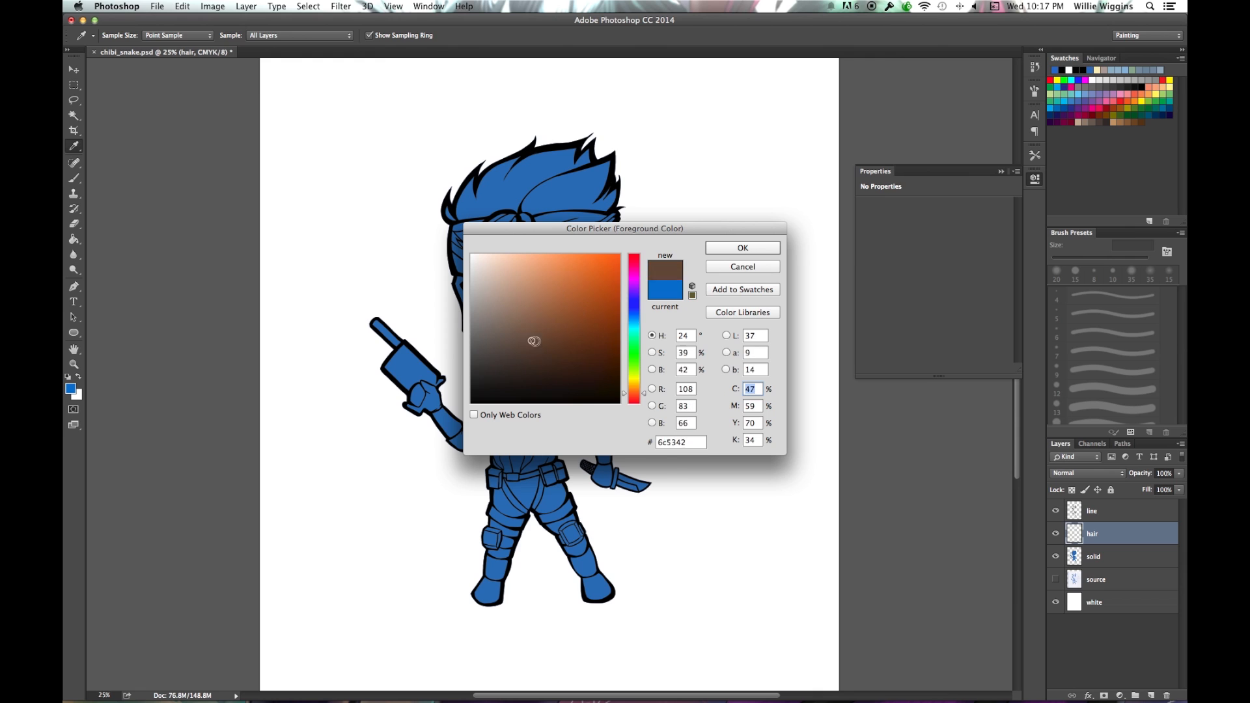
mouse_move(569, 339)
mouse_down()
mouse_move(561, 349)
mouse_move(564, 338)
mouse_up()
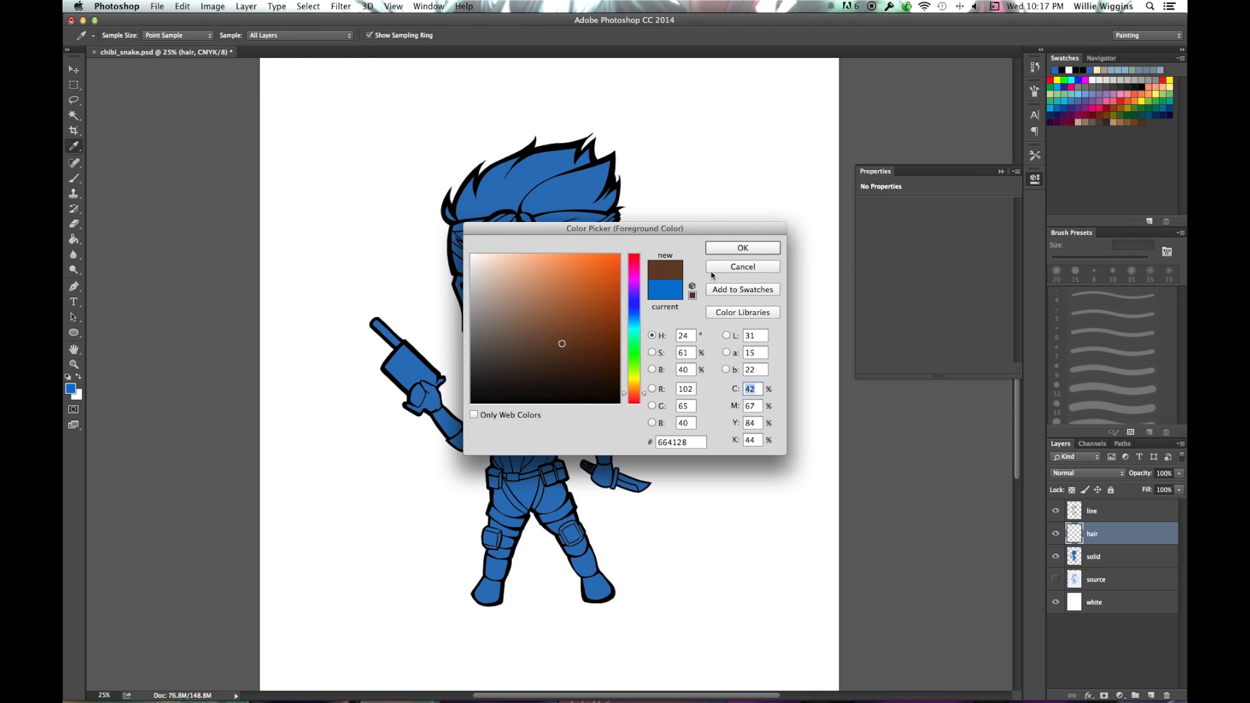
click(741, 248)
Lasso the hair along the bandana edge and loosely around its outside, fill it with brown on the hair layer, and deselect.
key(b)
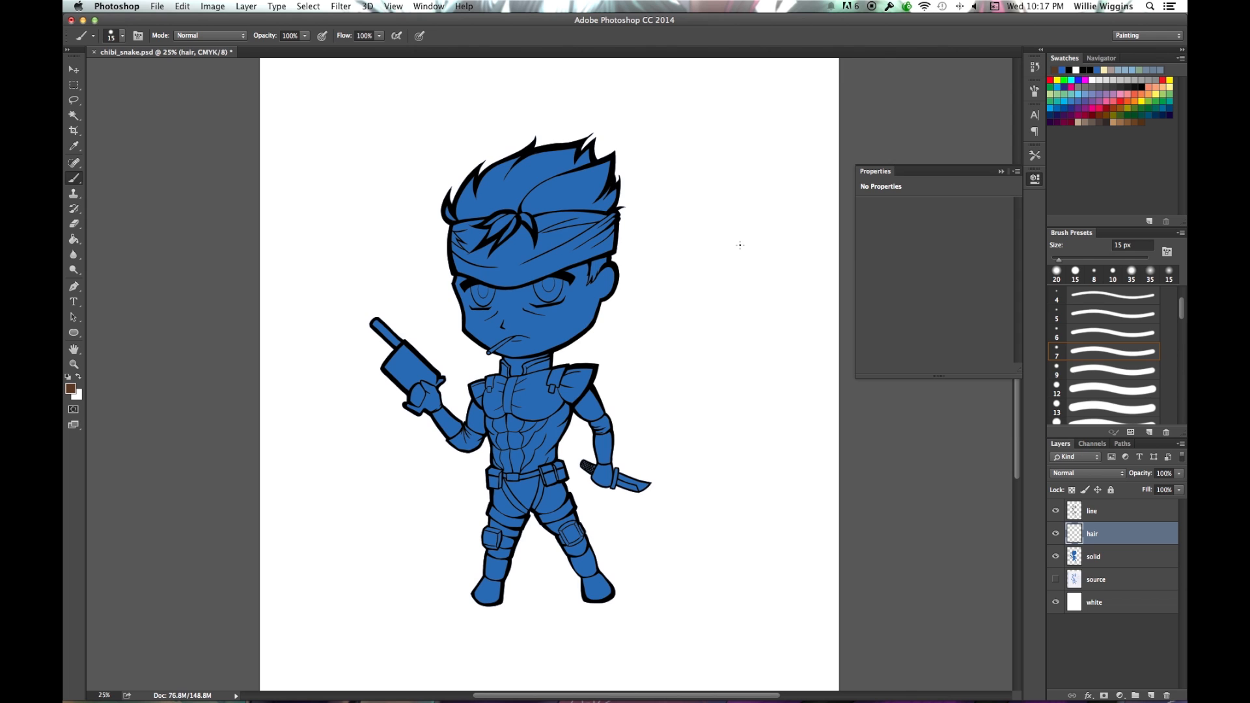
key(super+equal)
scroll(642, 497, up, 5)
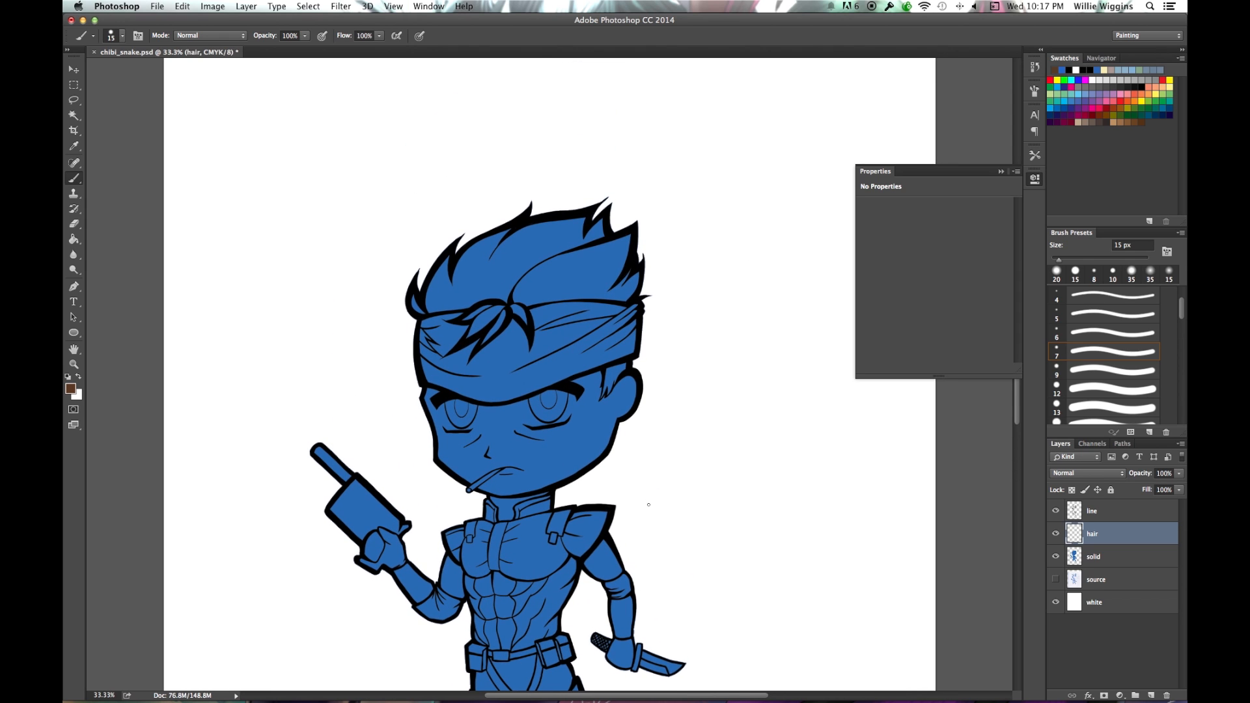
key(l)
mouse_move(653, 299)
mouse_down()
mouse_move(655, 234)
mouse_move(480, 185)
mouse_move(359, 299)
mouse_move(390, 323)
mouse_move(469, 311)
mouse_move(452, 320)
mouse_move(473, 322)
mouse_move(457, 347)
mouse_move(485, 333)
mouse_move(476, 356)
mouse_move(512, 317)
mouse_move(529, 341)
mouse_move(539, 308)
mouse_move(654, 296)
mouse_up()
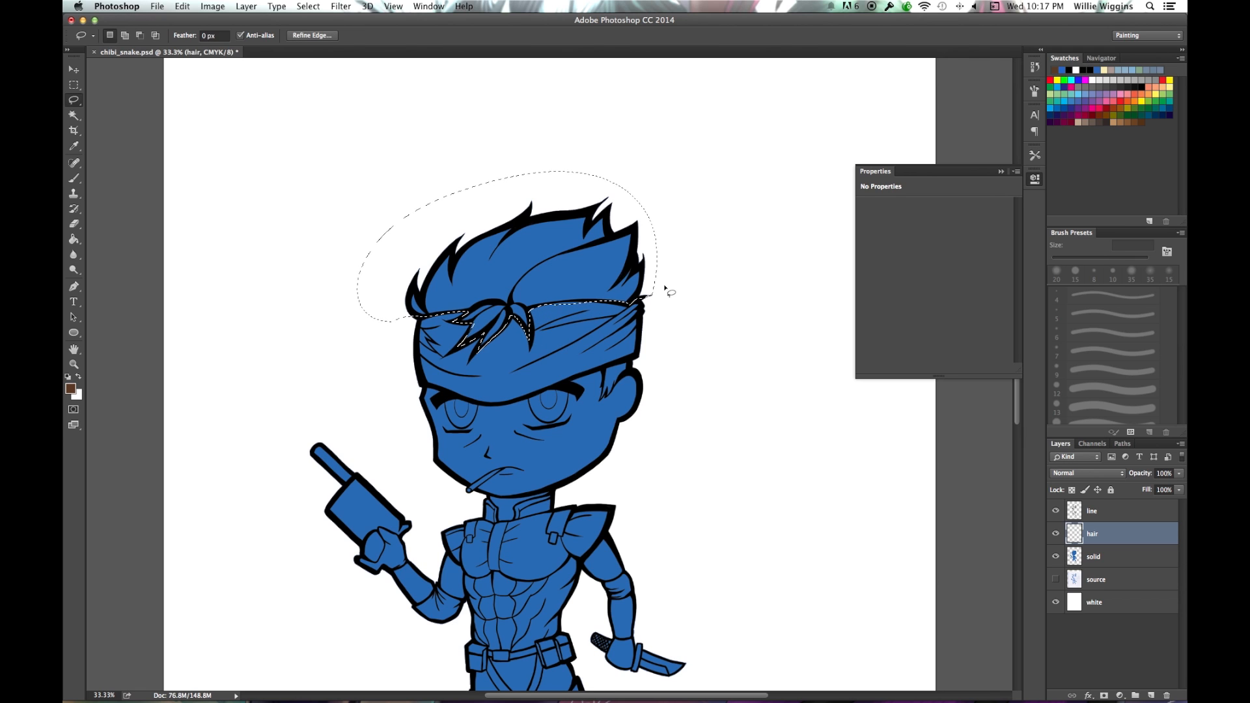
key(alt+BackSpace)
key(super+d)
Touch up the brown in the fringe strands over the bandana with the 15 px brush.
key(super+equal)
key(super+equal)
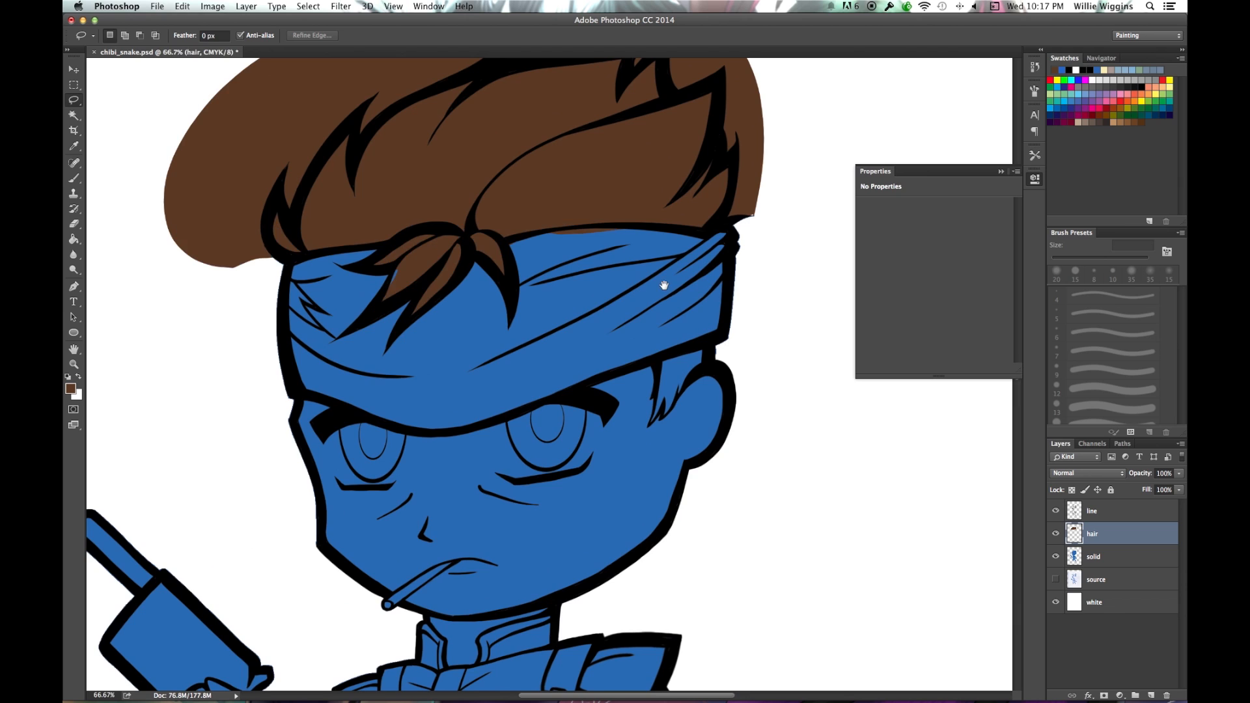
drag(663, 285, 724, 583)
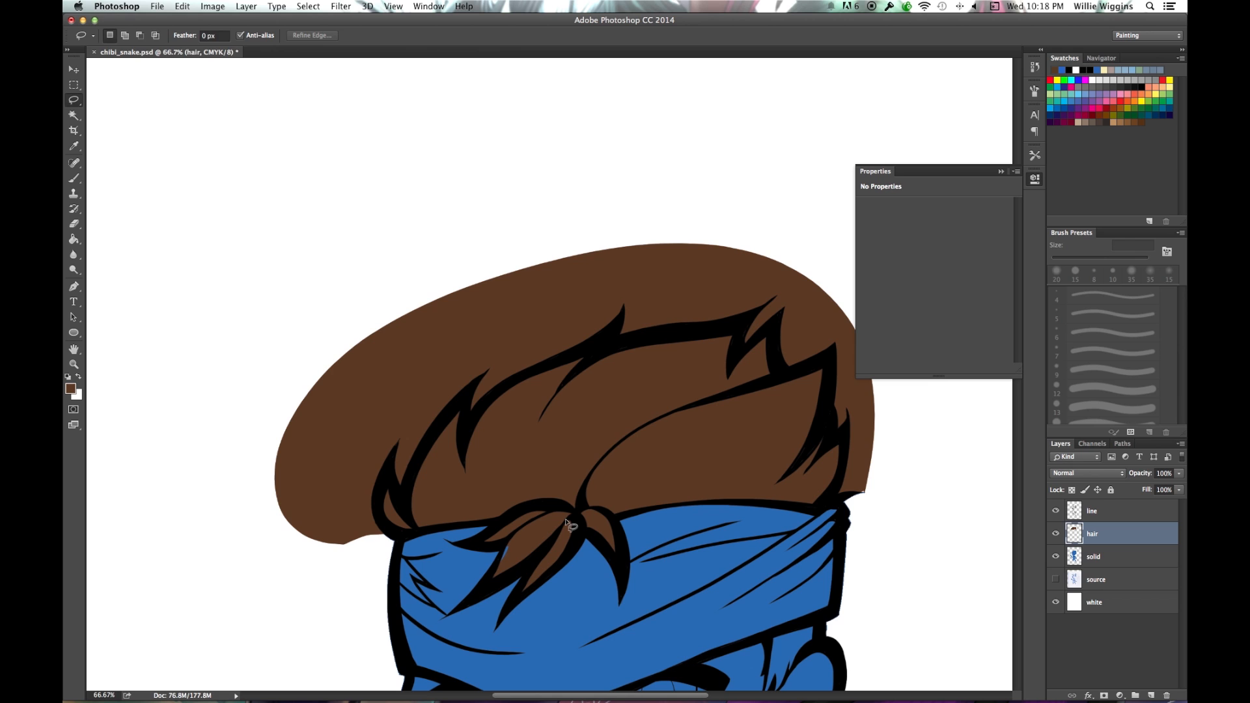
key(b)
drag(505, 559, 500, 542)
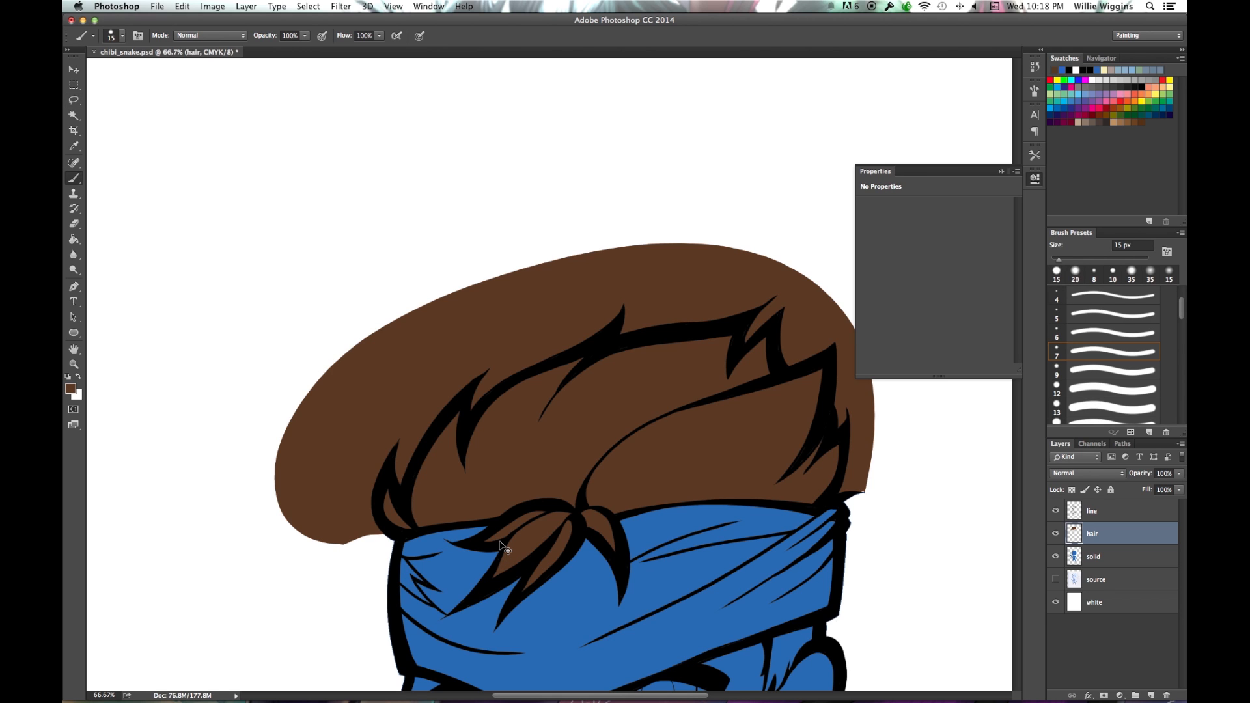
Compare the brown hair fill with the solid silhouette by toggling the solid layer's visibility, leaving it visible.
key(ctrl+minus)
key(ctrl+minus)
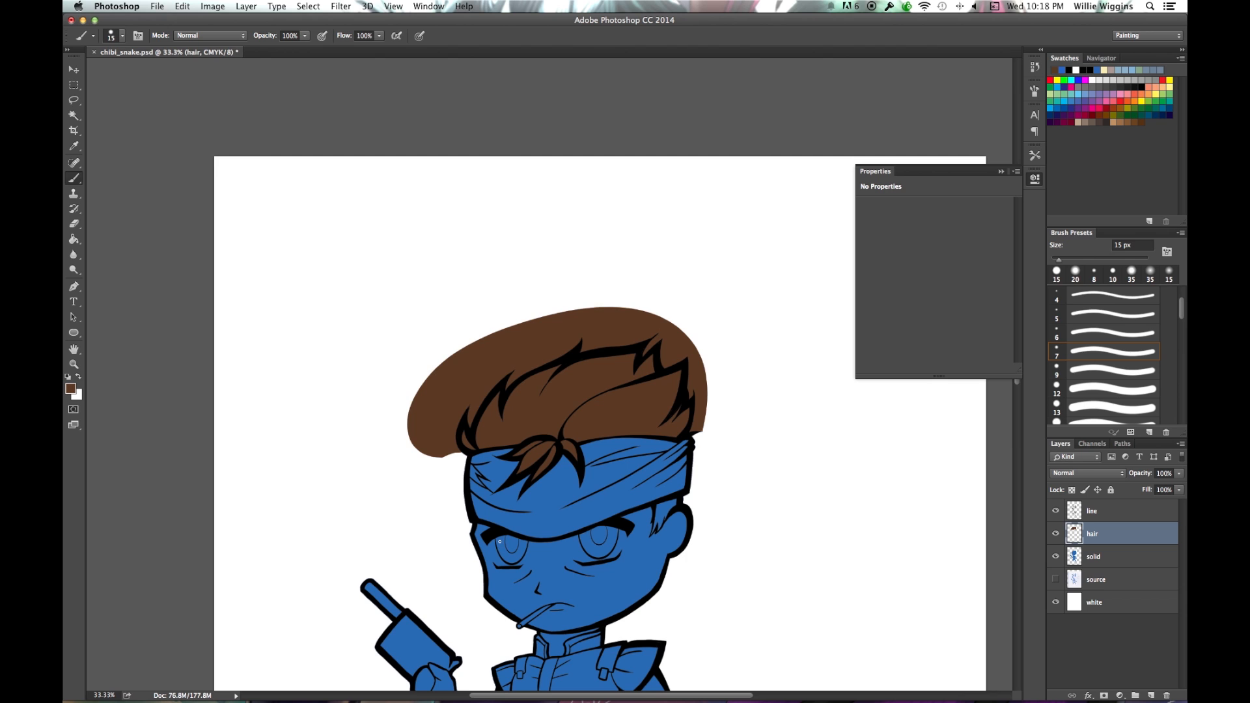
drag(690, 531, 670, 452)
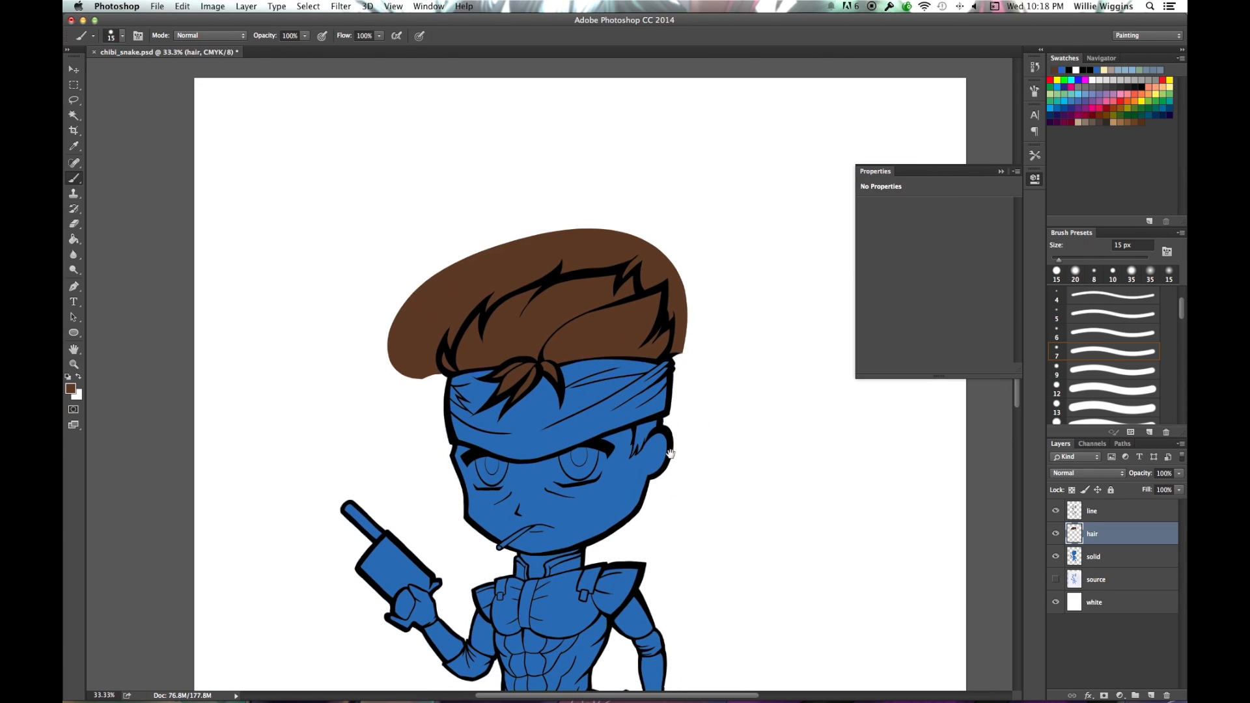
click(1055, 557)
click(1055, 556)
click(1055, 557)
click(1055, 556)
Load the solid layer's silhouette as a selection while staying on the hair layer, and invert the selection.
ctrl+click(1074, 560)
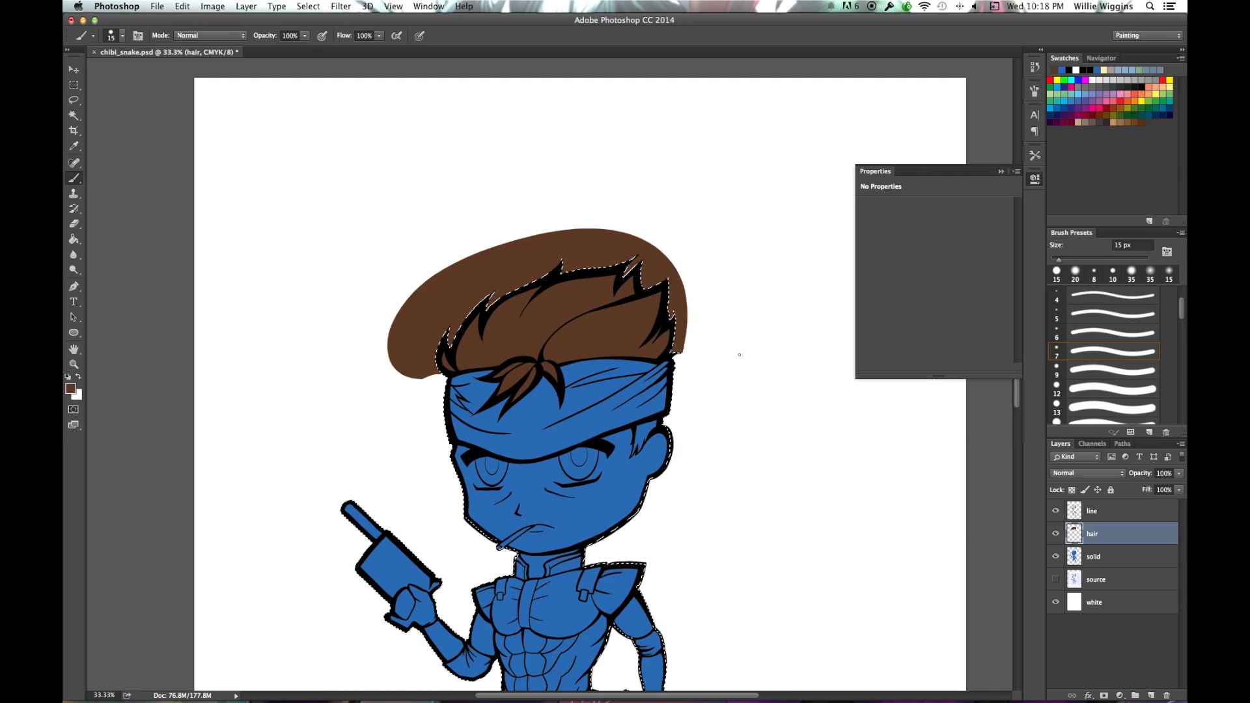
click(308, 8)
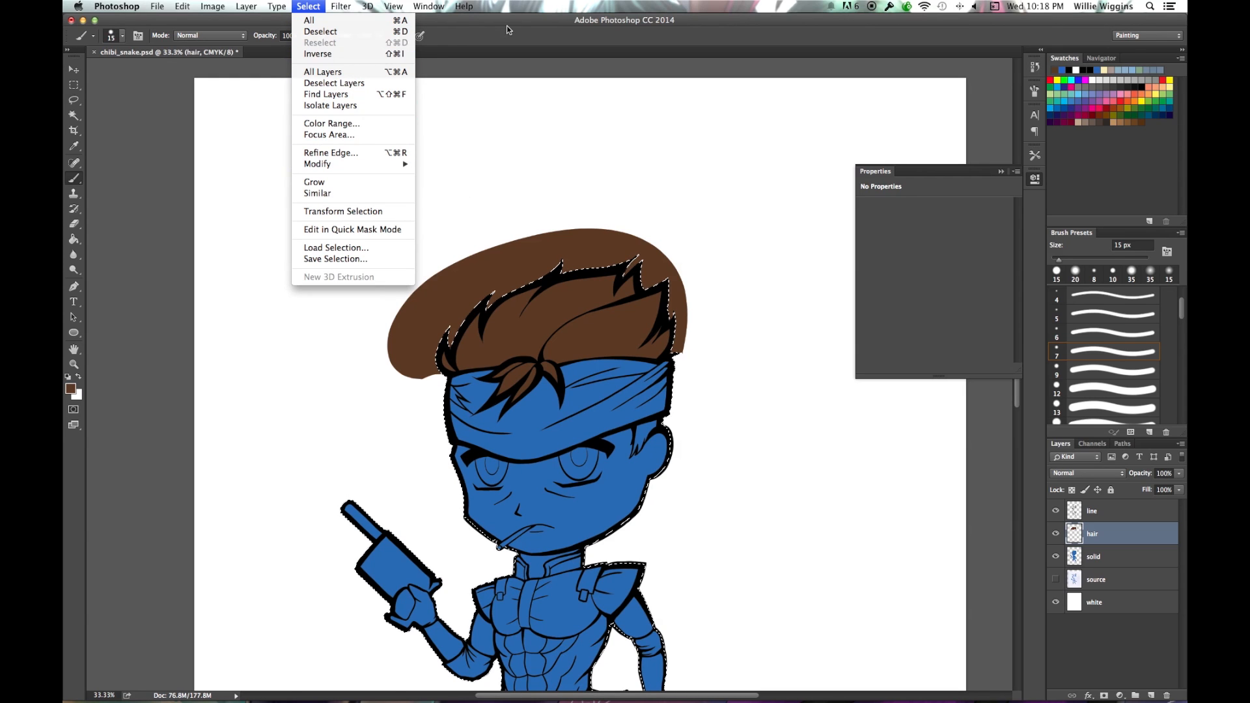
click(512, 47)
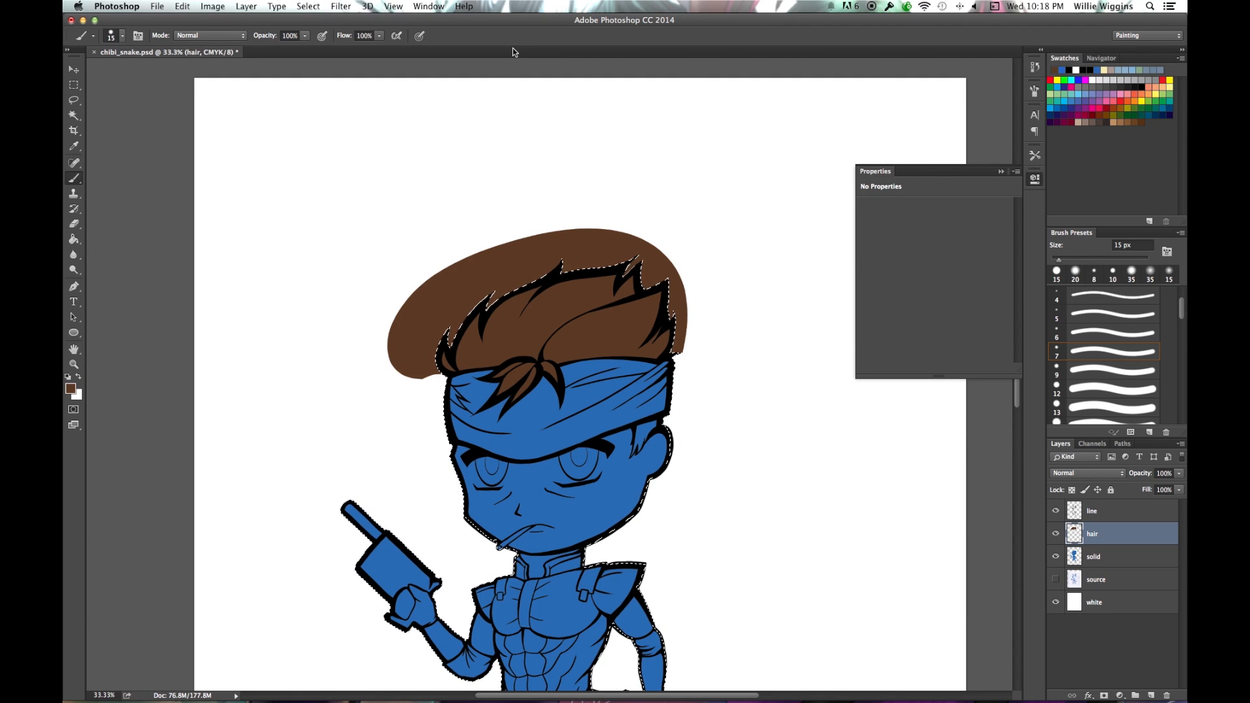
key(super+shift+i)
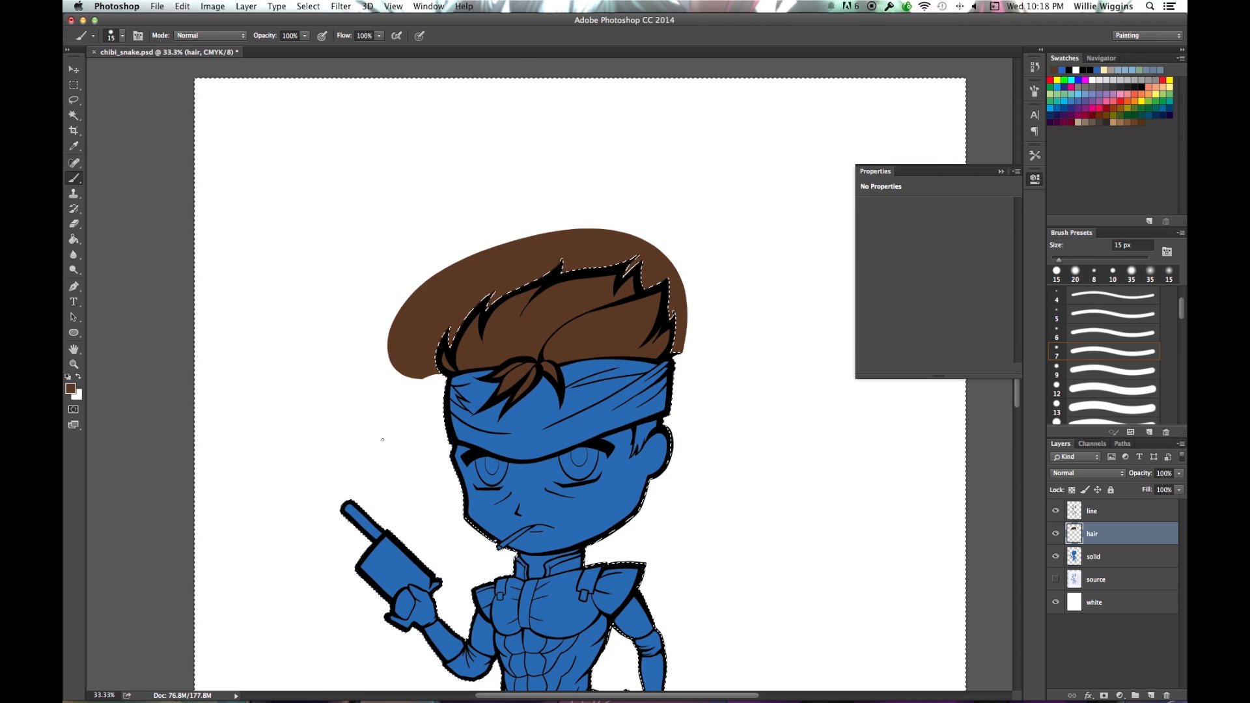
Undo a test brush scribble outside the figure, delete the excess brown outside the silhouette from the hair layer, and deselect.
mouse_move(324, 318)
mouse_down()
mouse_move(380, 146)
mouse_move(410, 201)
mouse_move(725, 167)
mouse_move(776, 216)
mouse_up()
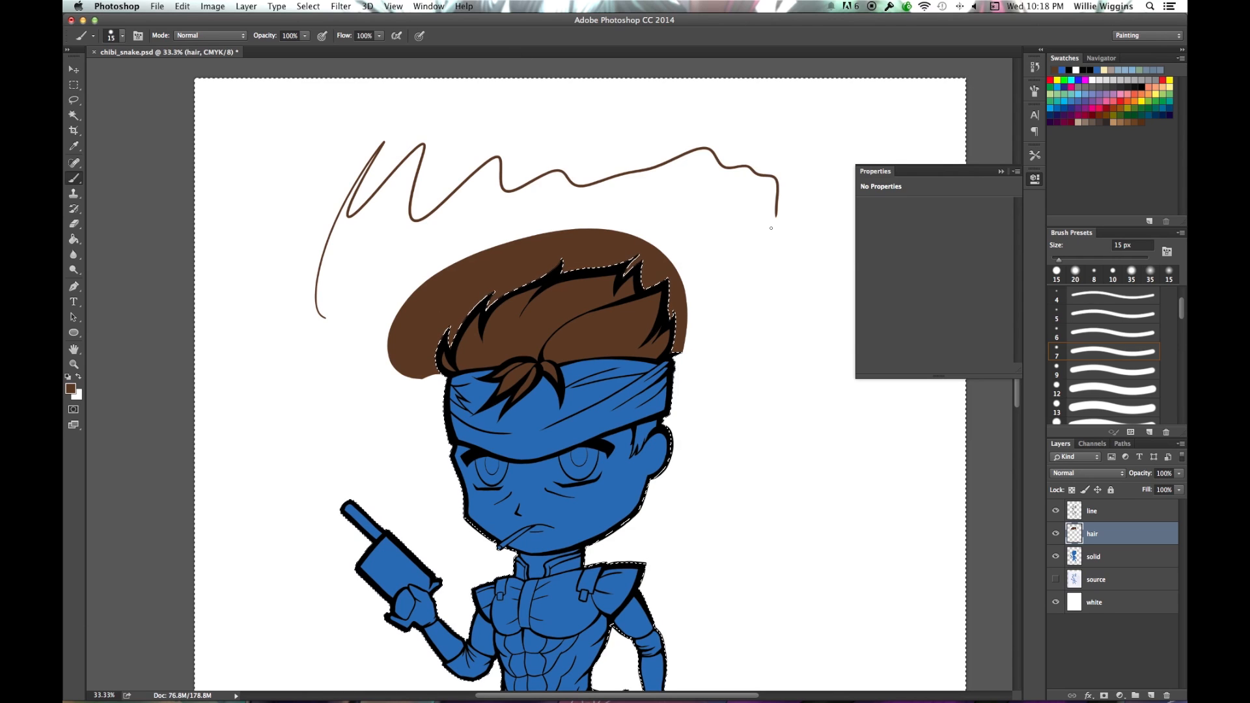
key(super+z)
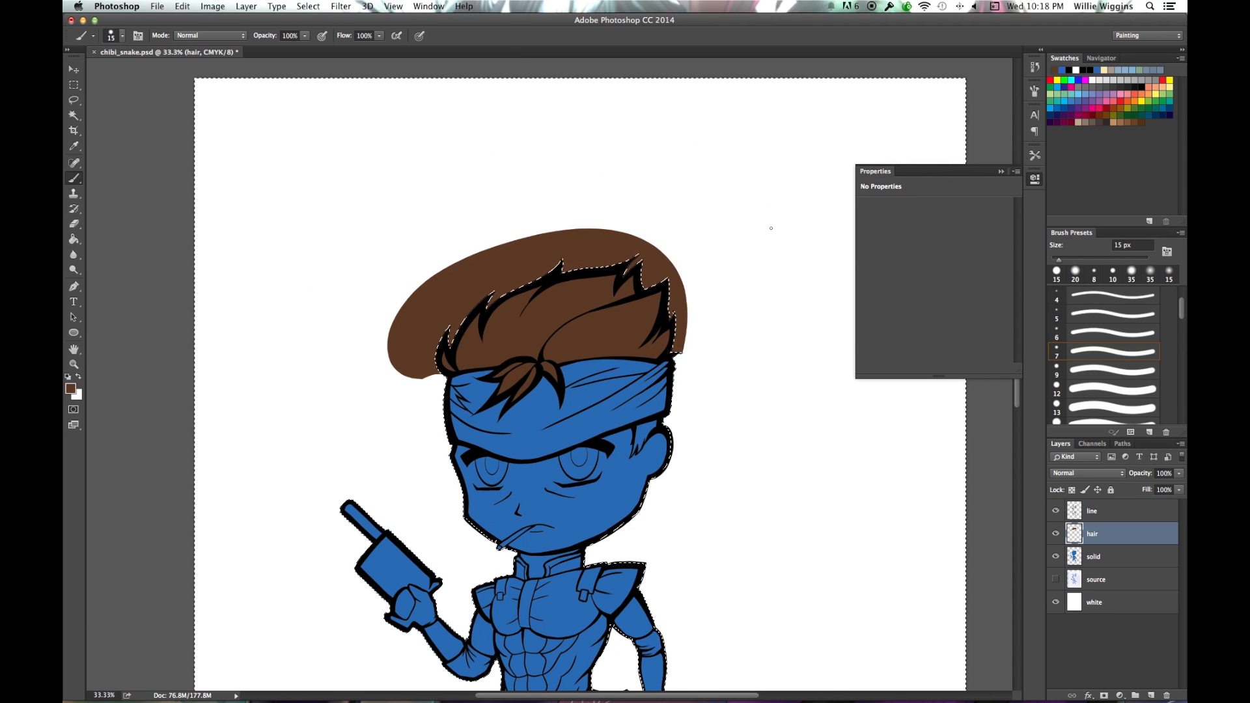
key(super+alt+z)
key(super+d)
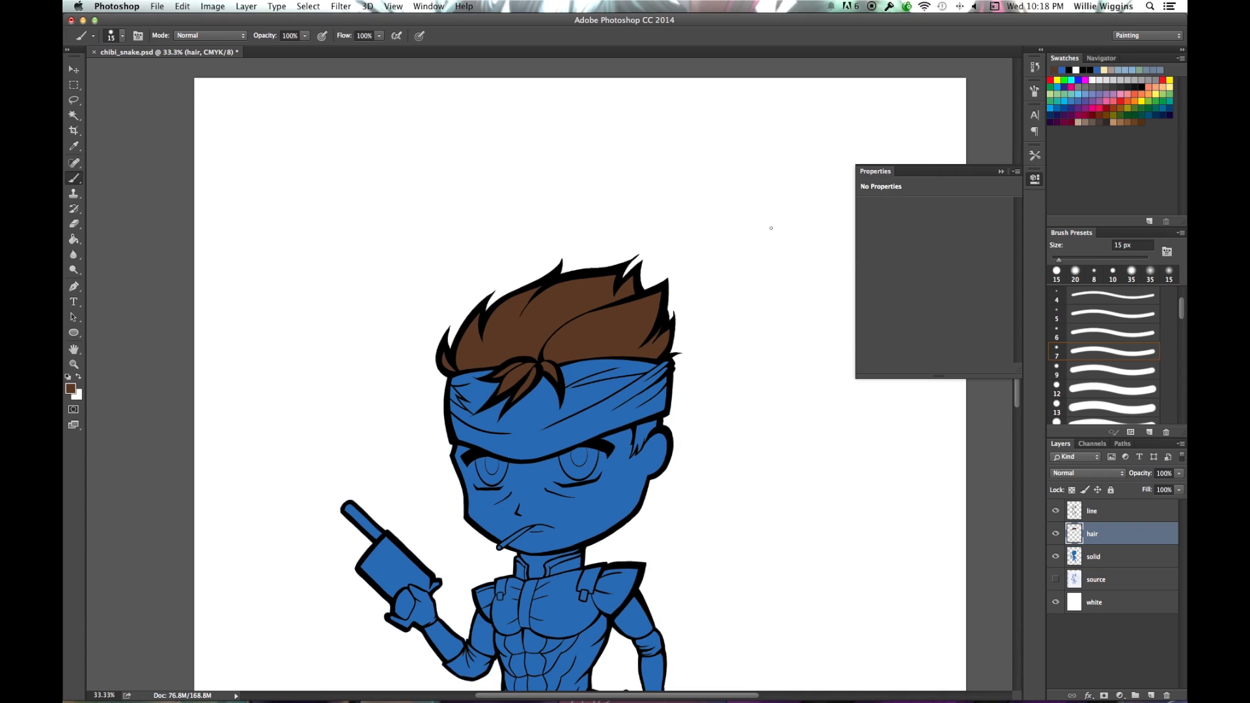
Lasso the sideburn in front of the ear, fill it with brown on the hair layer, and deselect.
key(super+minus)
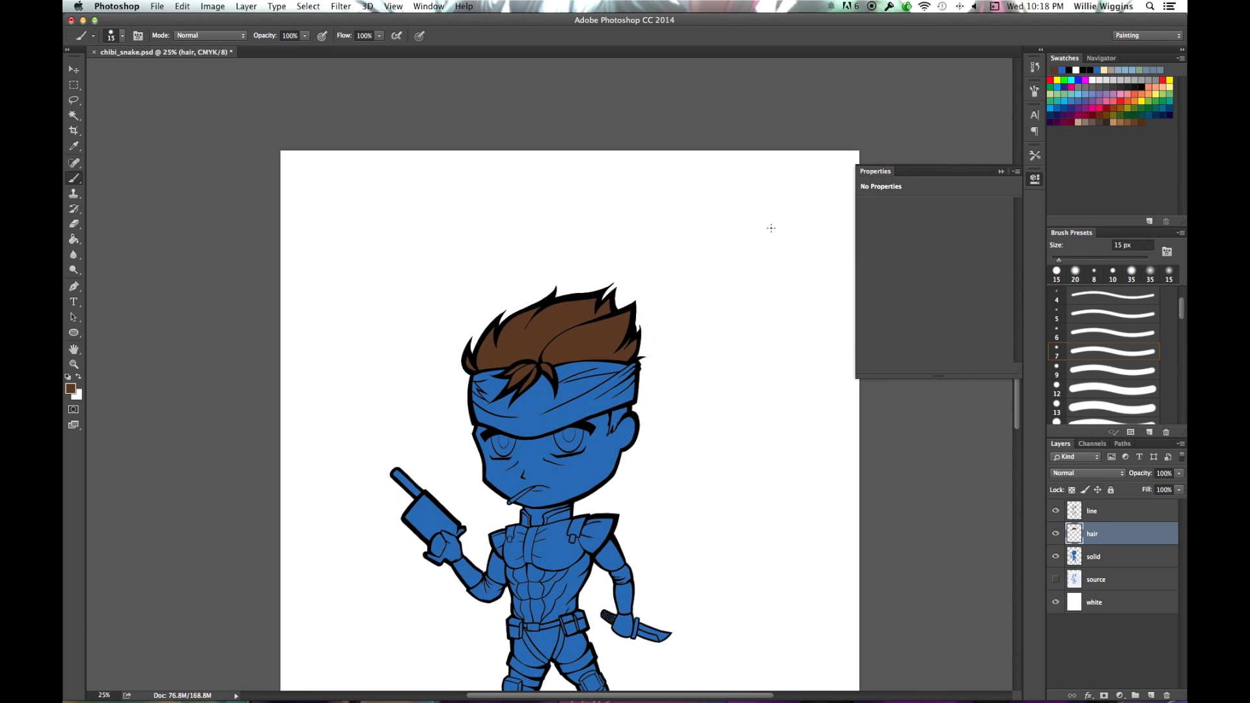
key(super+equal)
key(super+equal)
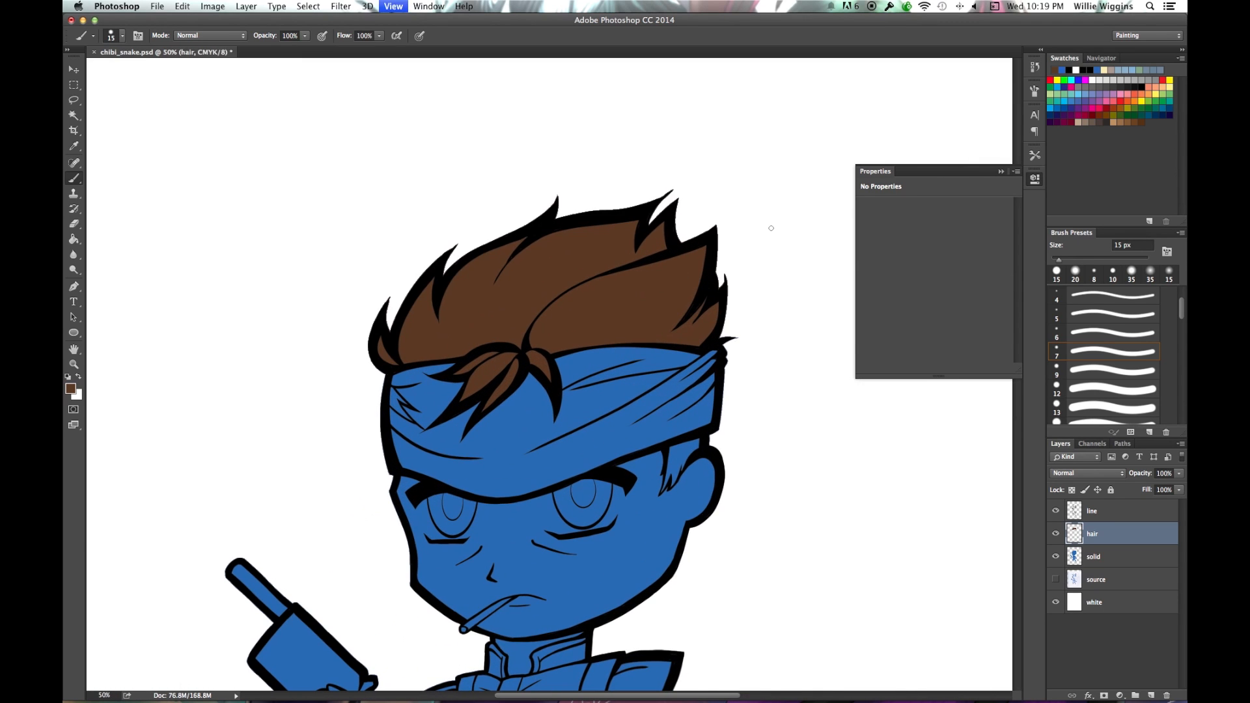
key(l)
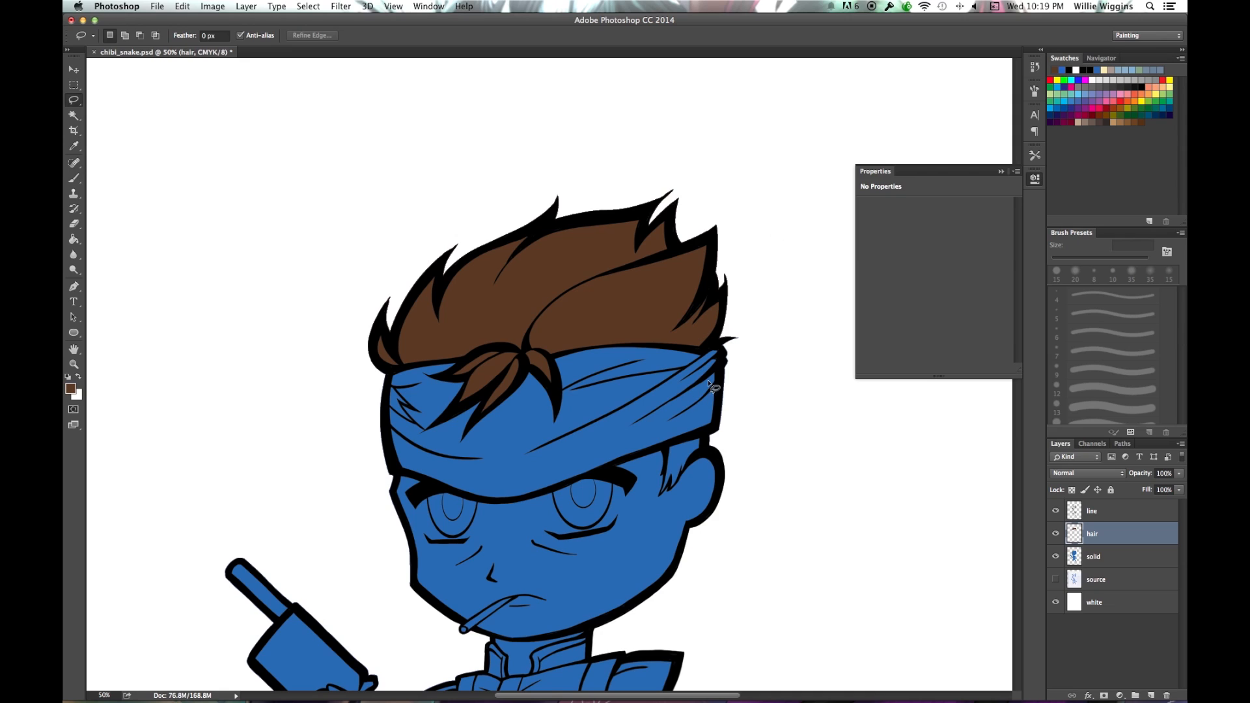
mouse_move(708, 435)
mouse_down()
mouse_move(675, 440)
mouse_move(664, 492)
mouse_move(708, 455)
mouse_move(708, 437)
mouse_up()
key(alt+BackSpace)
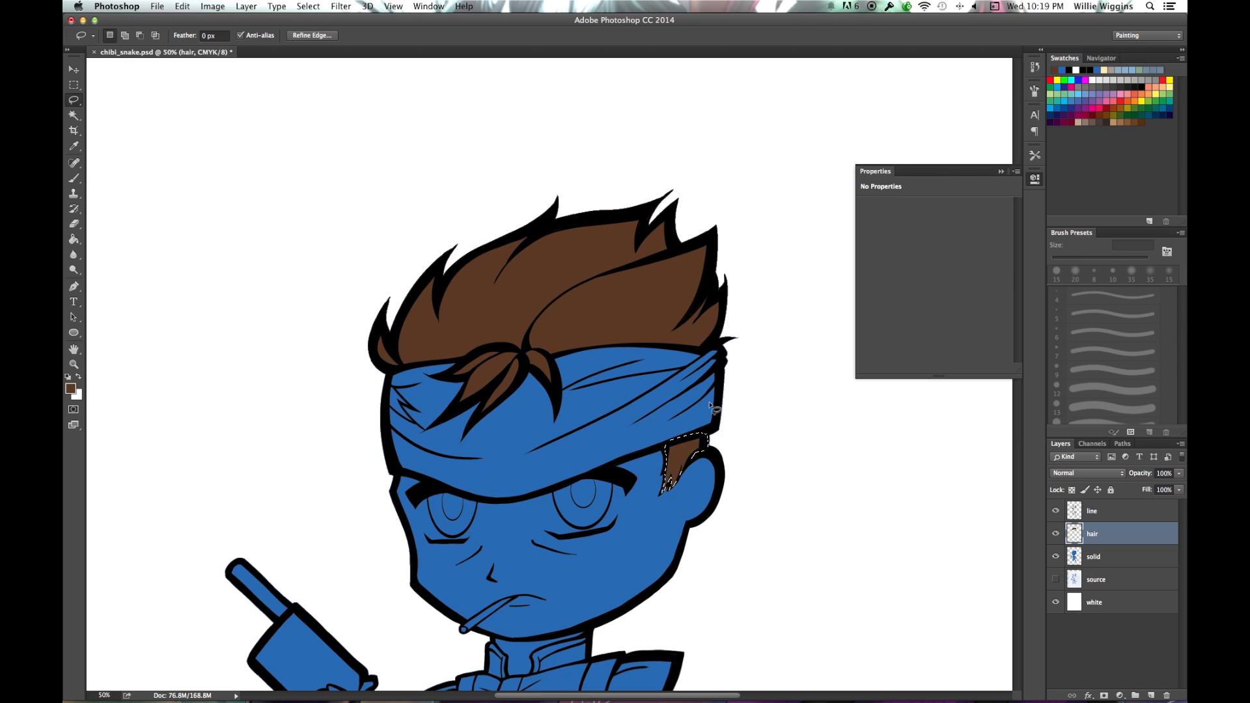
key(super+d)
key(b)
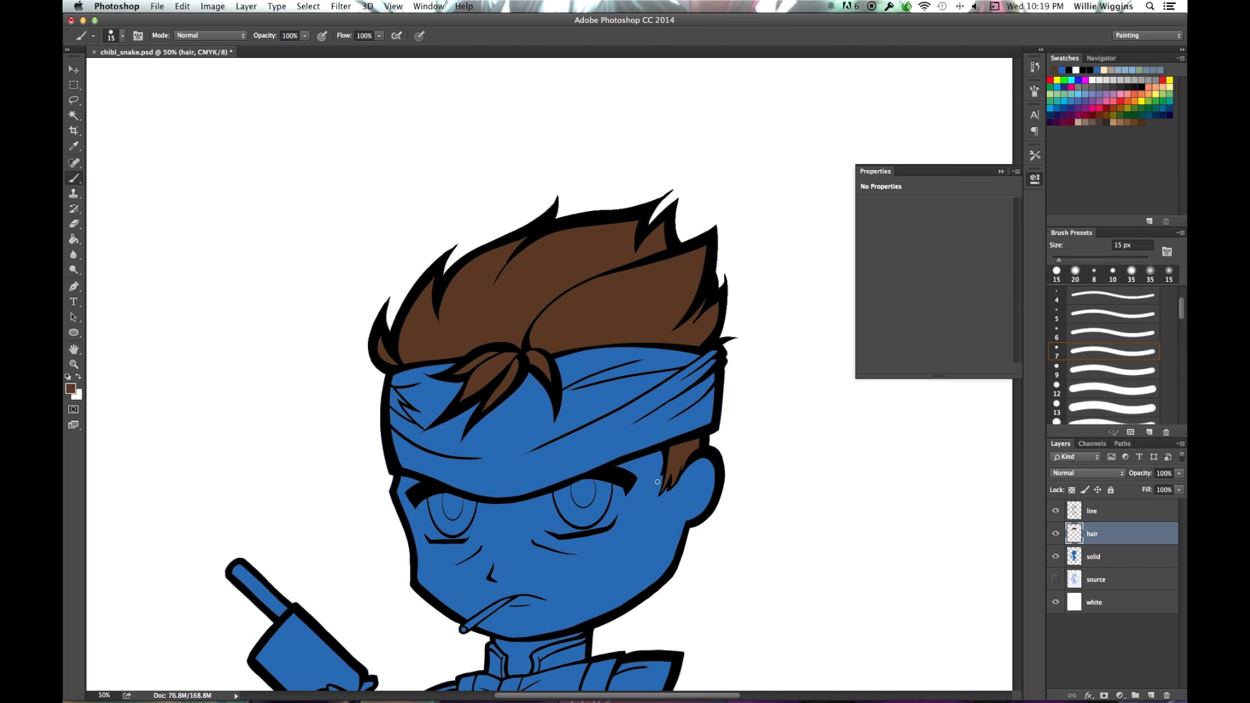
Add a new layer, place it between the hair and solid layers, and name it "bandana".
click(1147, 695)
drag(1105, 543, 1102, 565)
double_click(1094, 560)
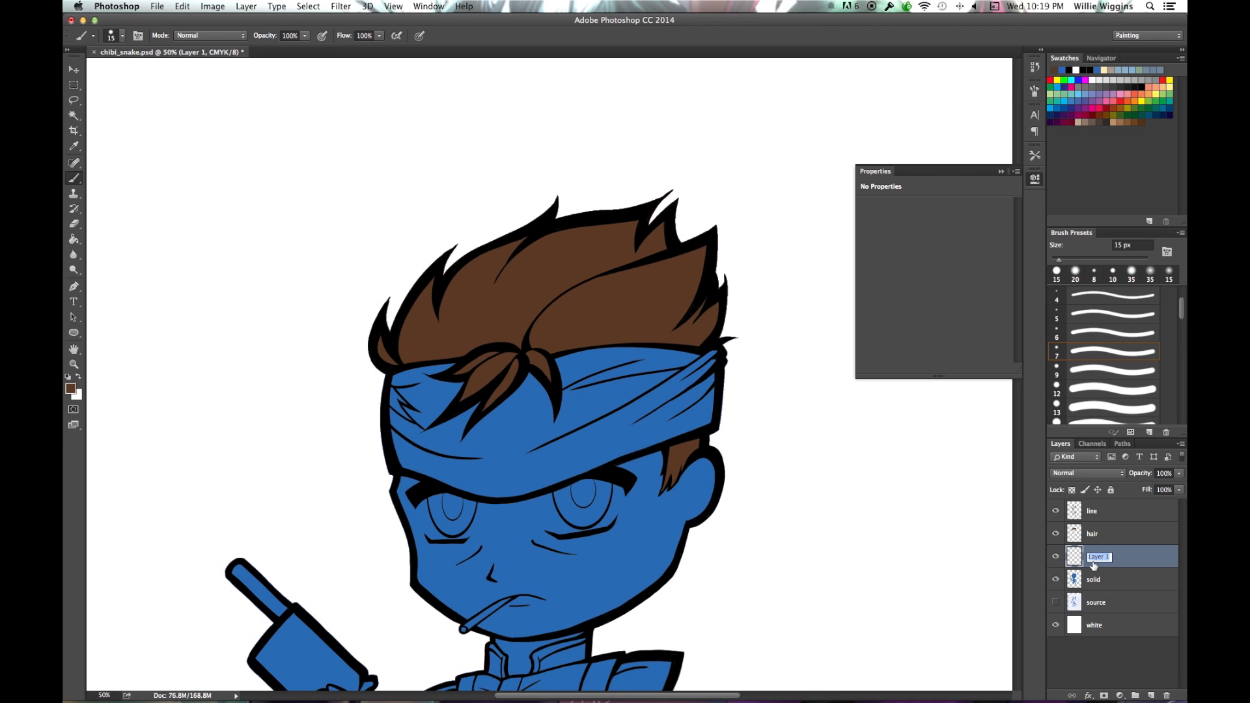
text(bandana)
key(Return)
Set the foreground colour to a medium-dark blue with a hue of 219° for the bandana.
key(super+minus)
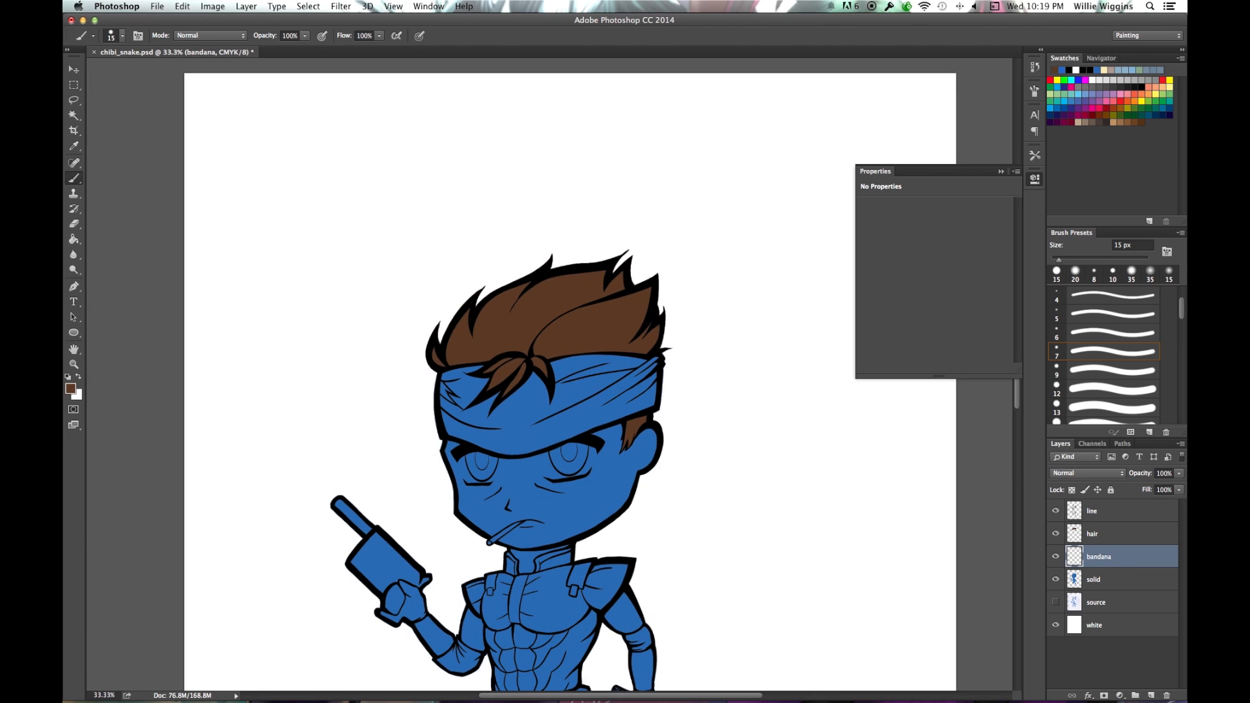
key(l)
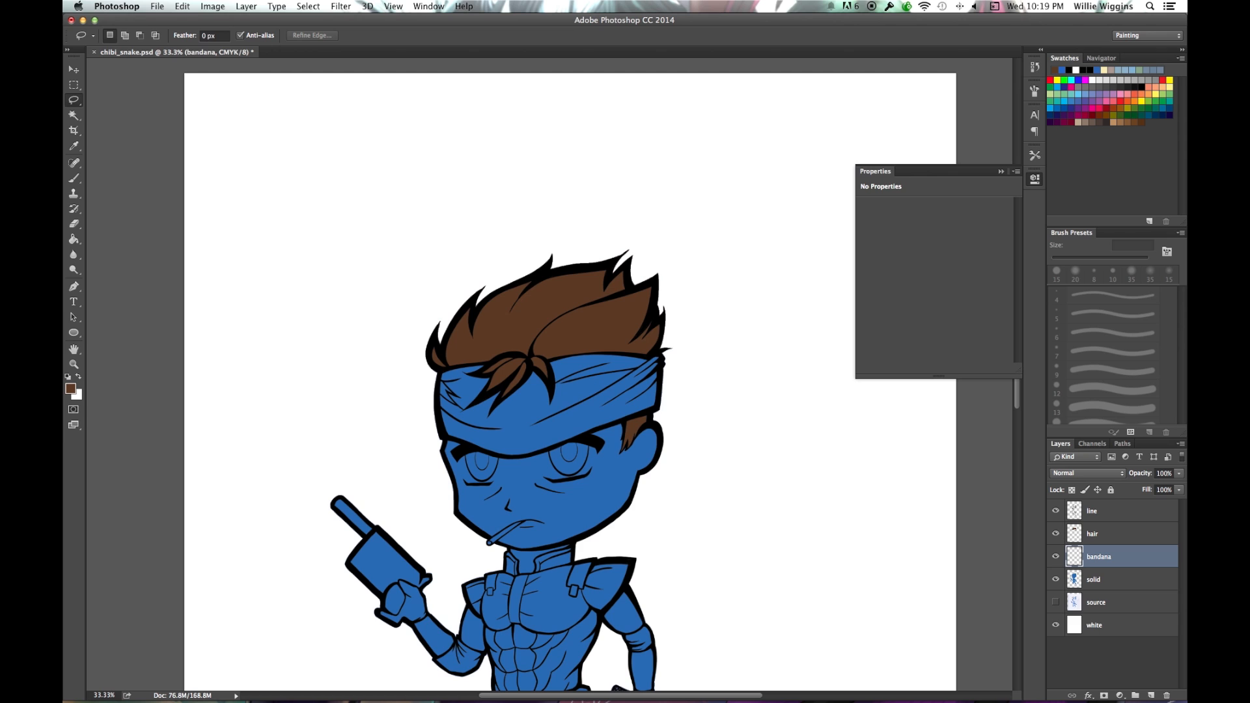
key(super+plus)
click(71, 389)
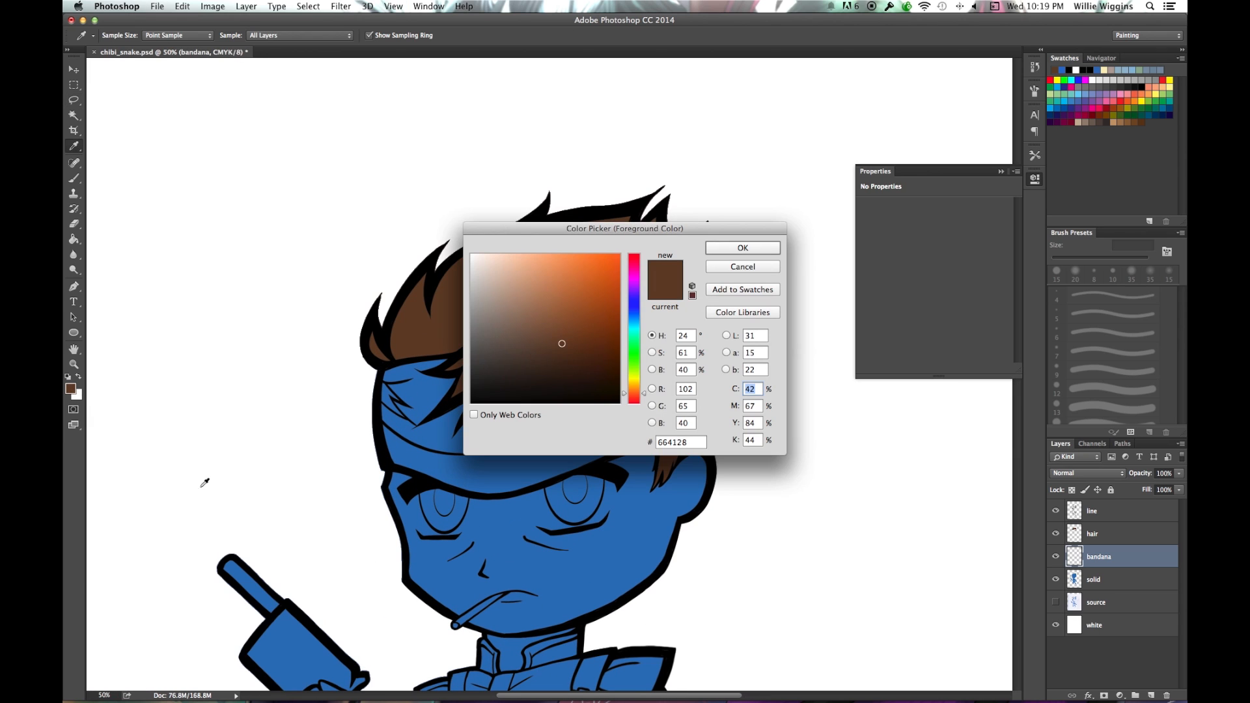
drag(641, 325, 648, 315)
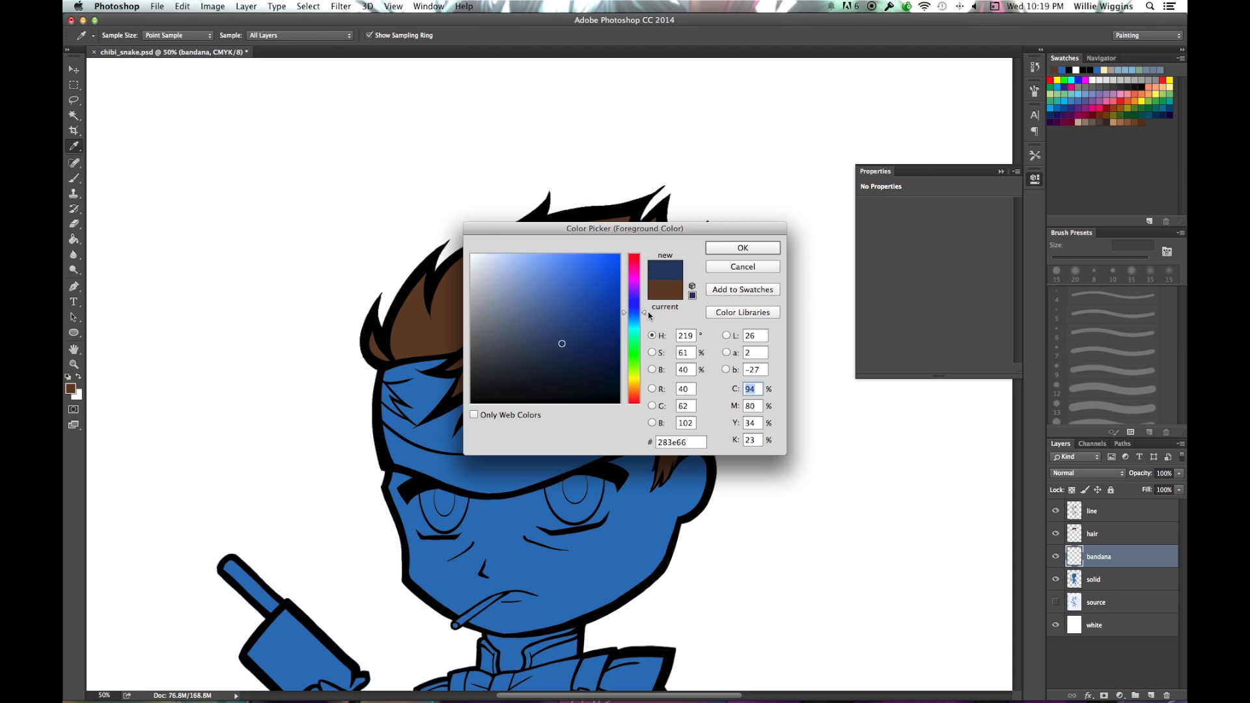
mouse_move(557, 322)
mouse_down()
mouse_move(564, 299)
mouse_move(541, 326)
mouse_move(572, 318)
mouse_up()
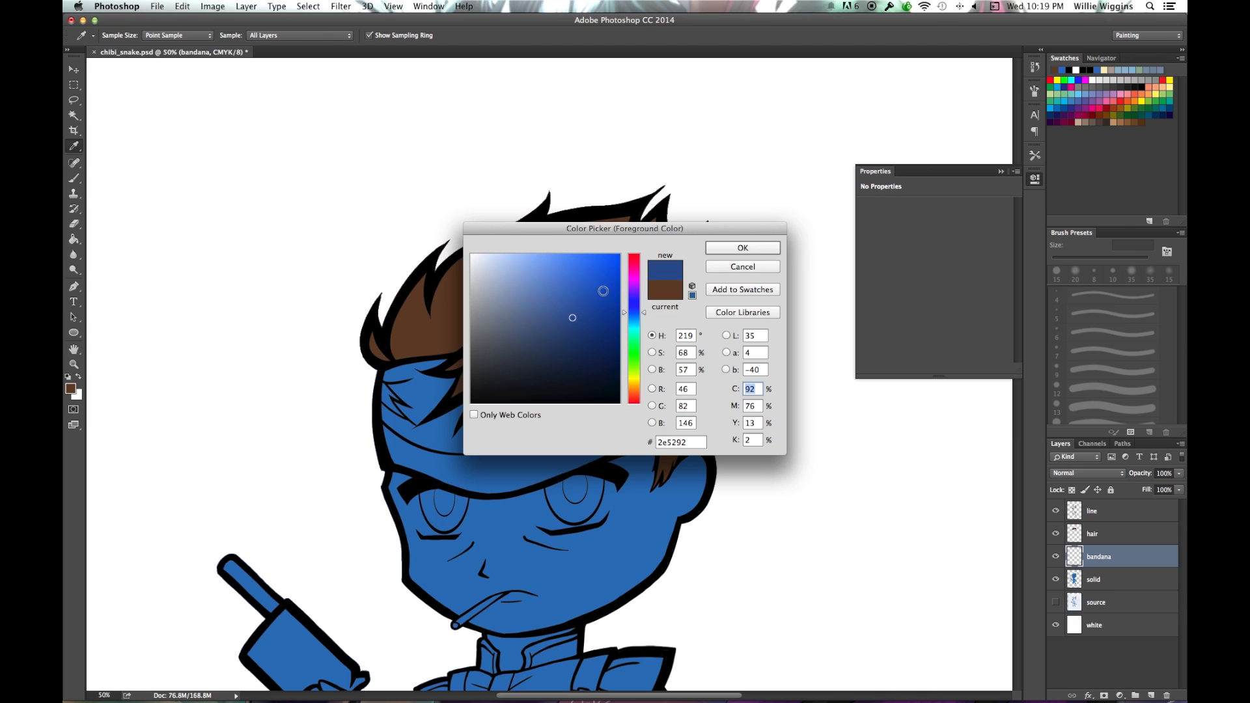
click(743, 248)
Lasso the headband outline, fill it with the foreground blue on the bandana layer, hide the solid layer, and deselect.
key(l)
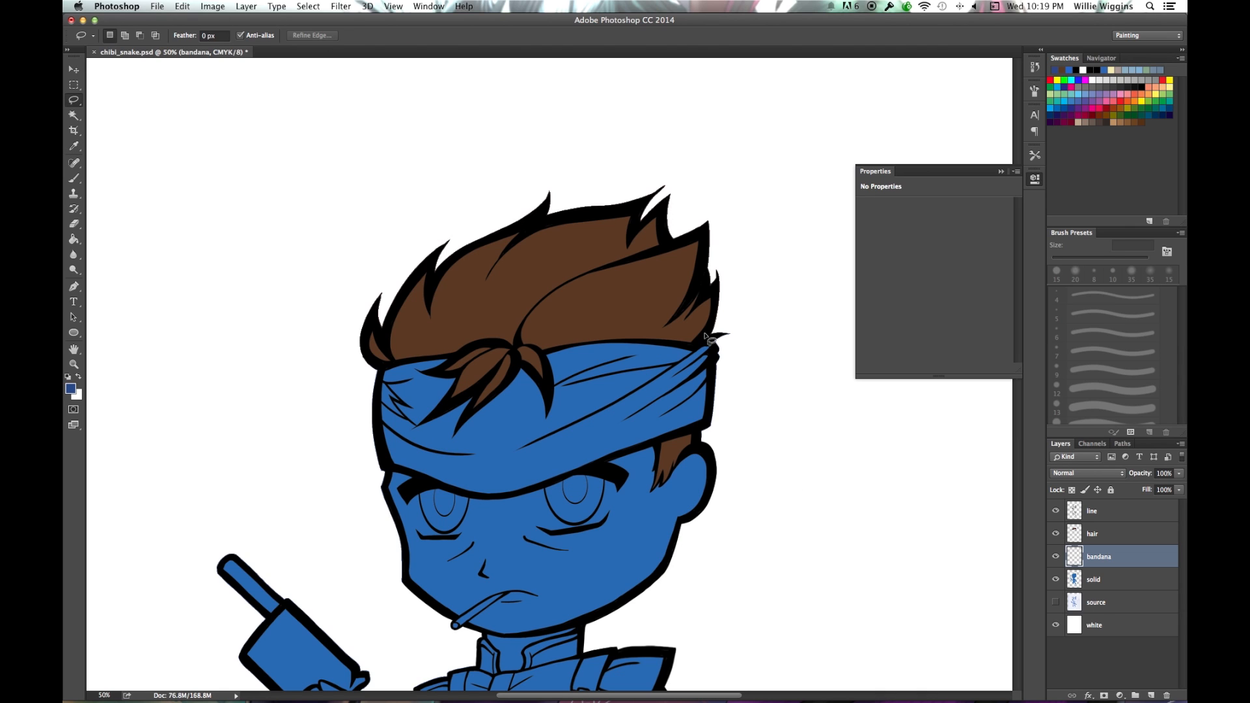
right_click(77, 100)
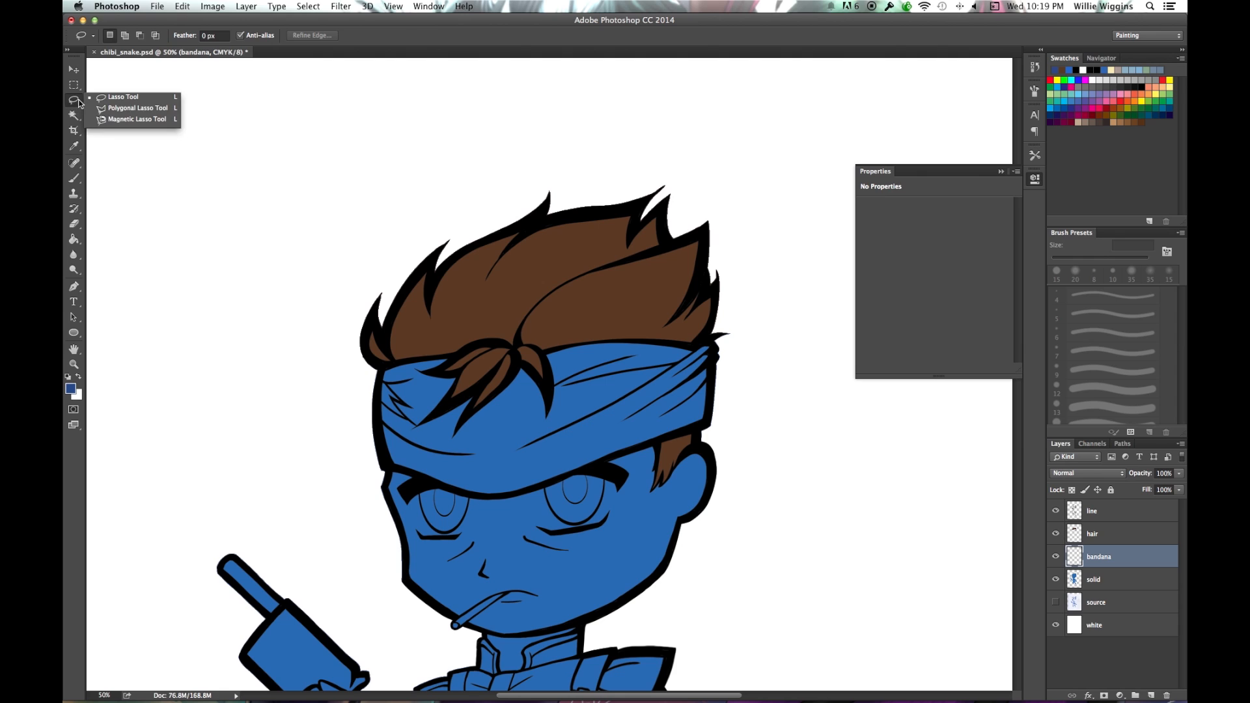
click(122, 97)
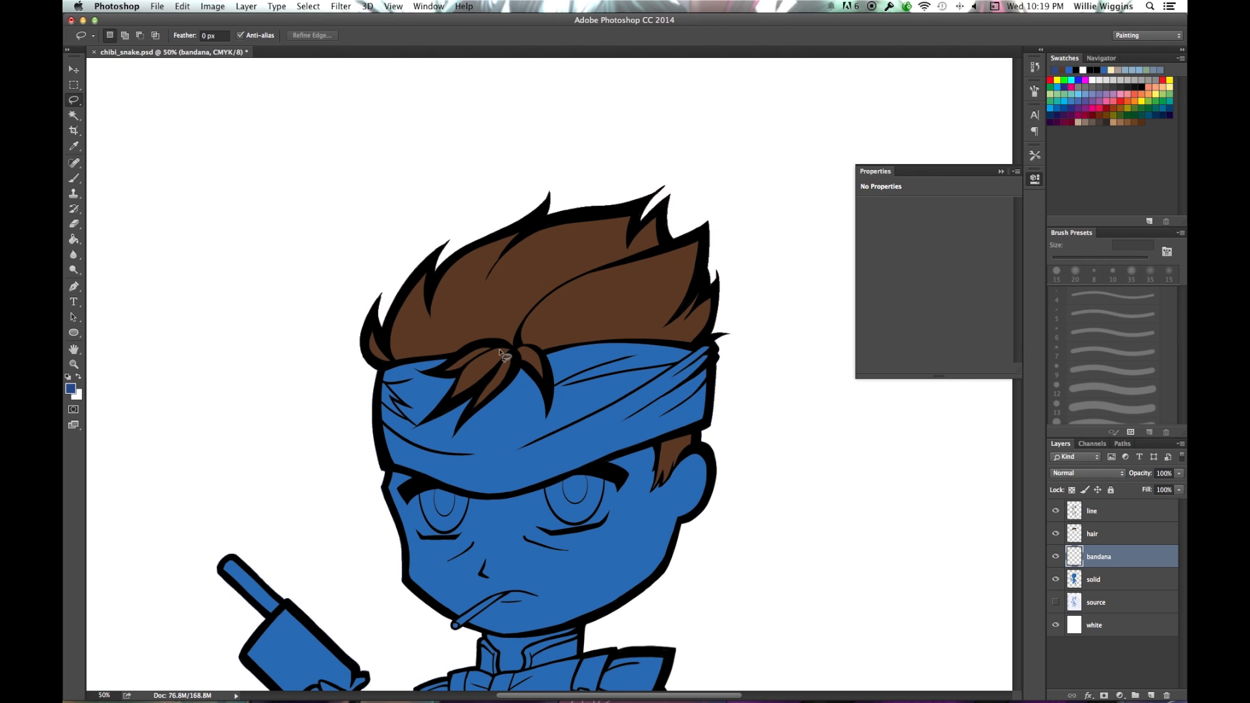
mouse_move(708, 423)
mouse_down()
mouse_move(712, 342)
mouse_move(508, 336)
mouse_move(430, 346)
mouse_move(378, 385)
mouse_move(384, 463)
mouse_move(468, 495)
mouse_move(520, 494)
mouse_move(704, 424)
mouse_up()
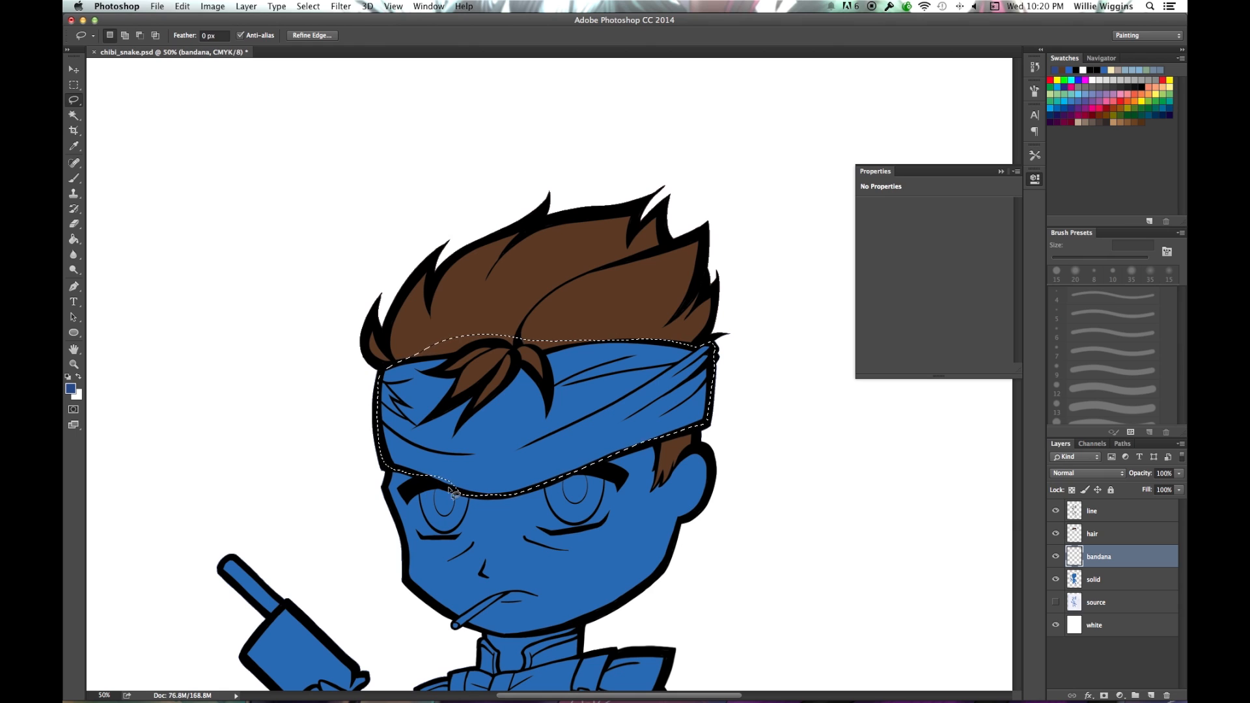
key(shift)
key(alt+BackSpace)
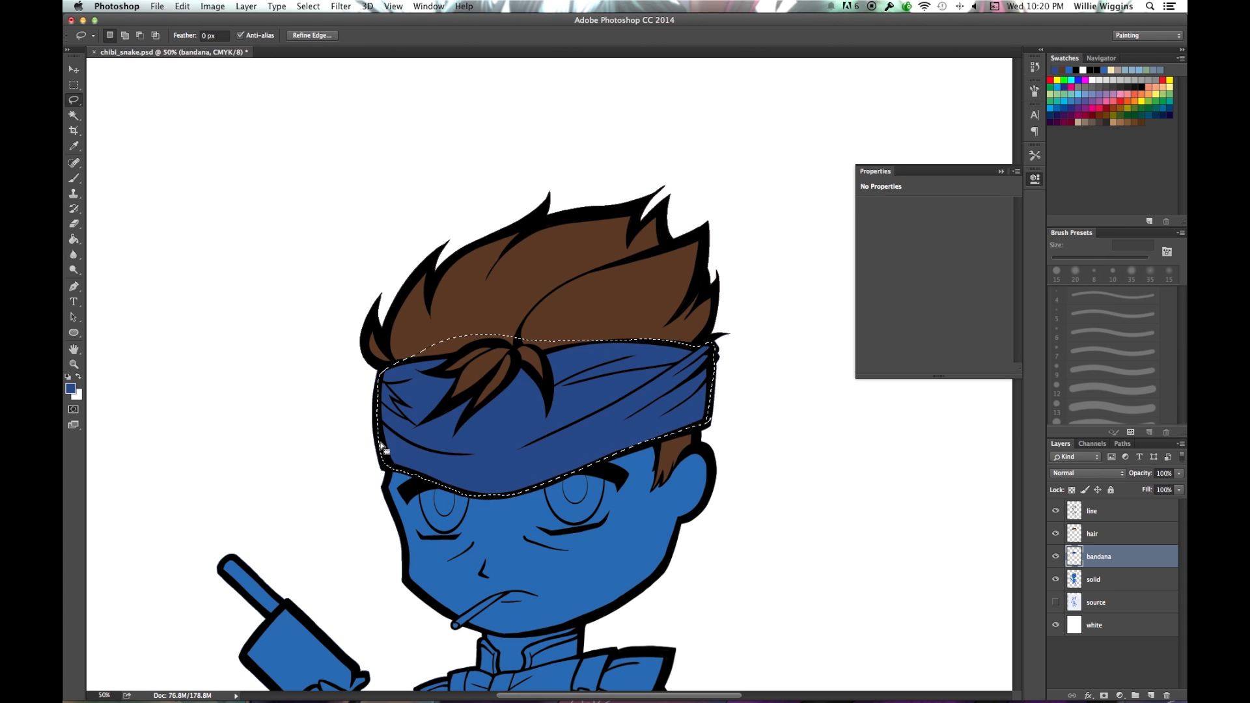
click(1055, 579)
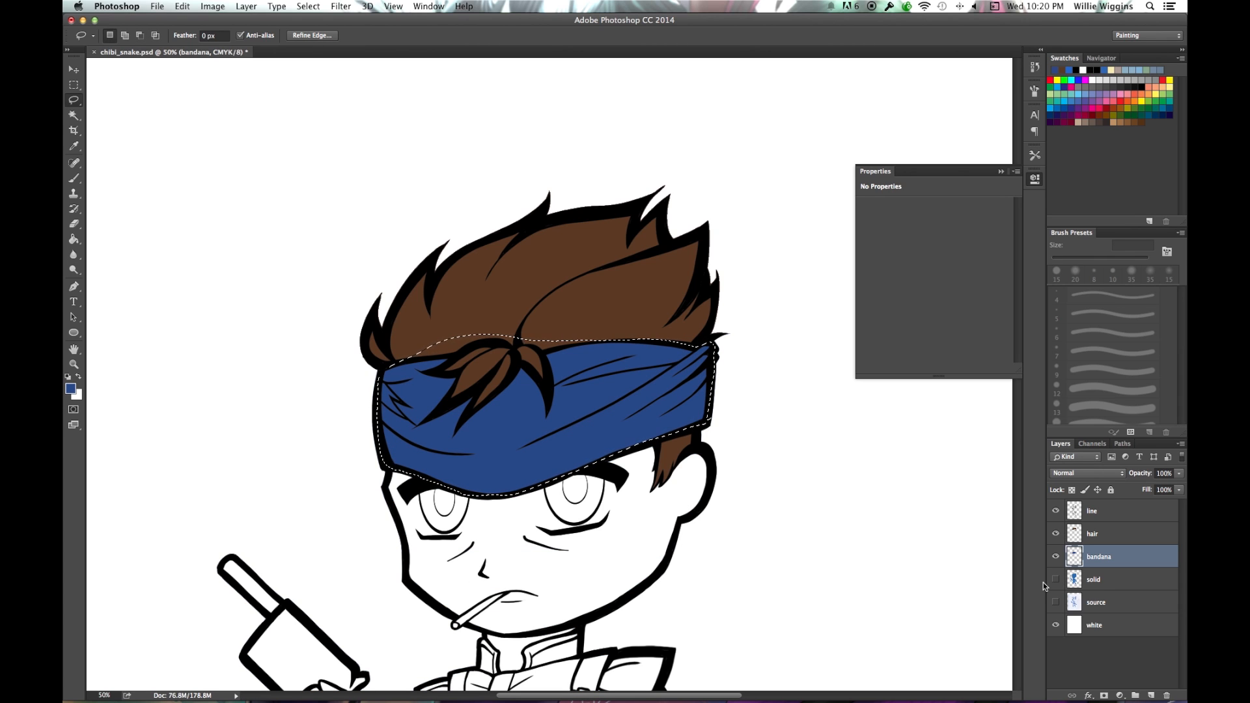
key(super+d)
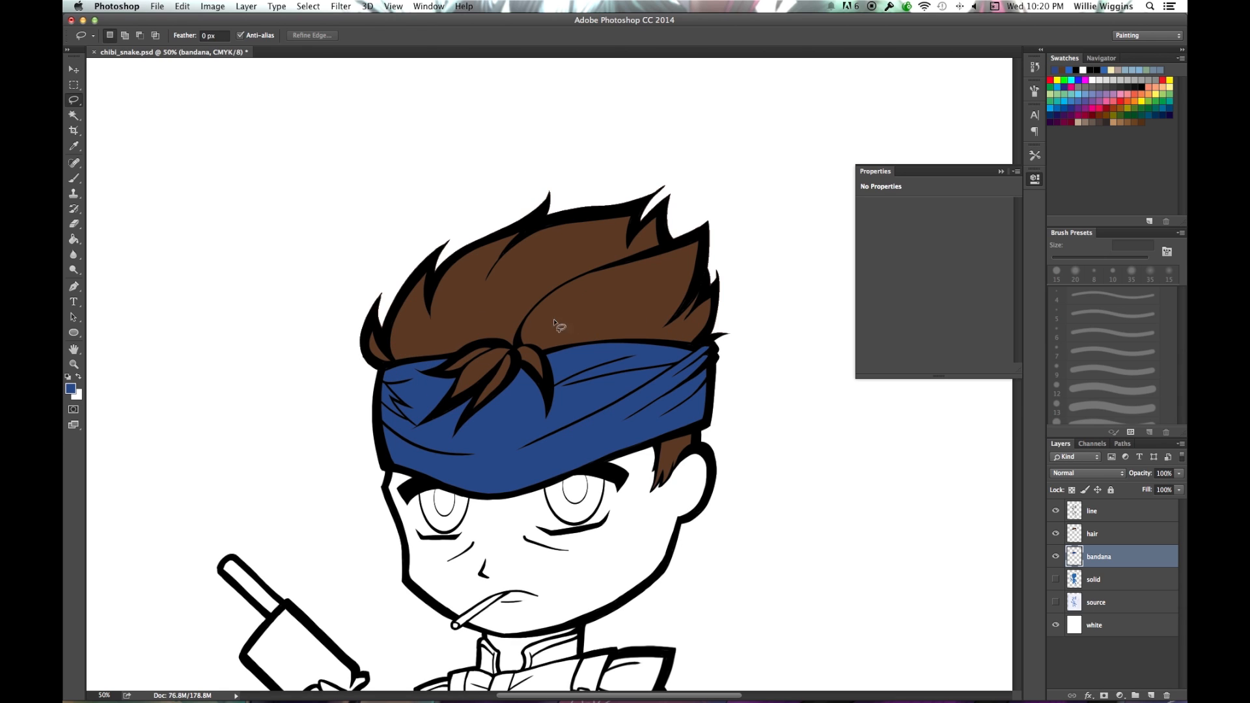
Try the bandana layer above the hair layer and return it beneath the hair.
click(1108, 538)
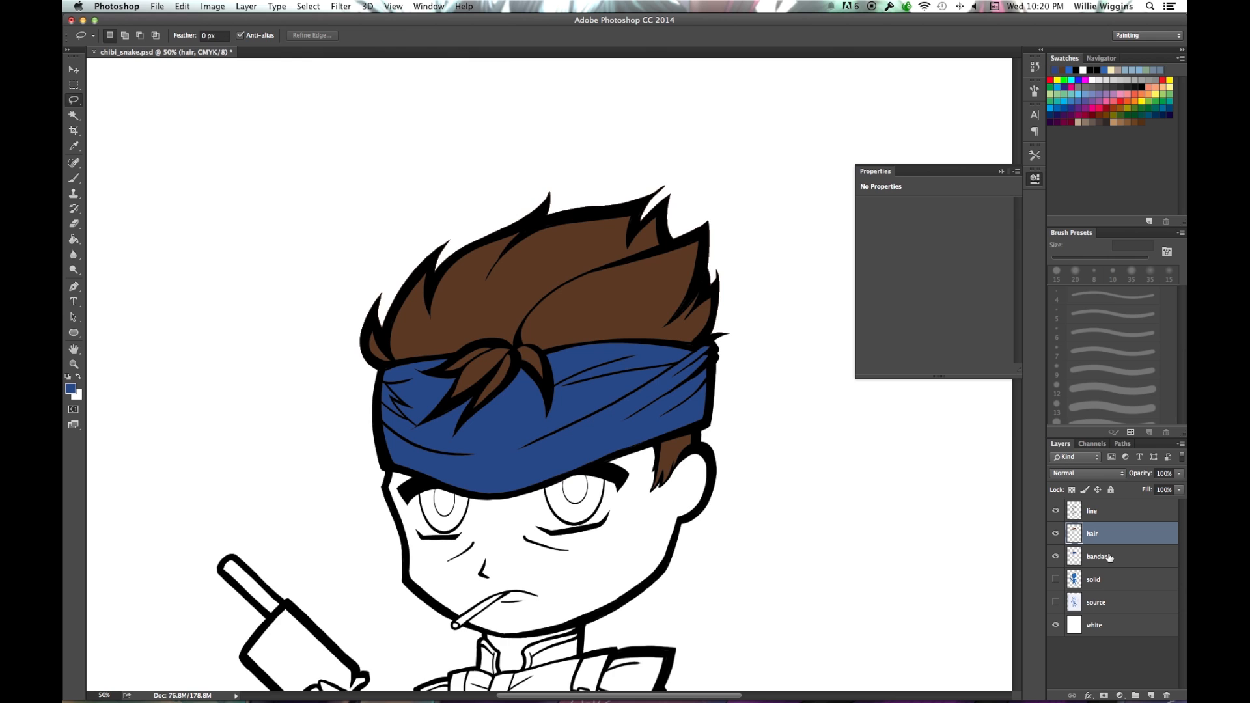
drag(1108, 558, 1117, 531)
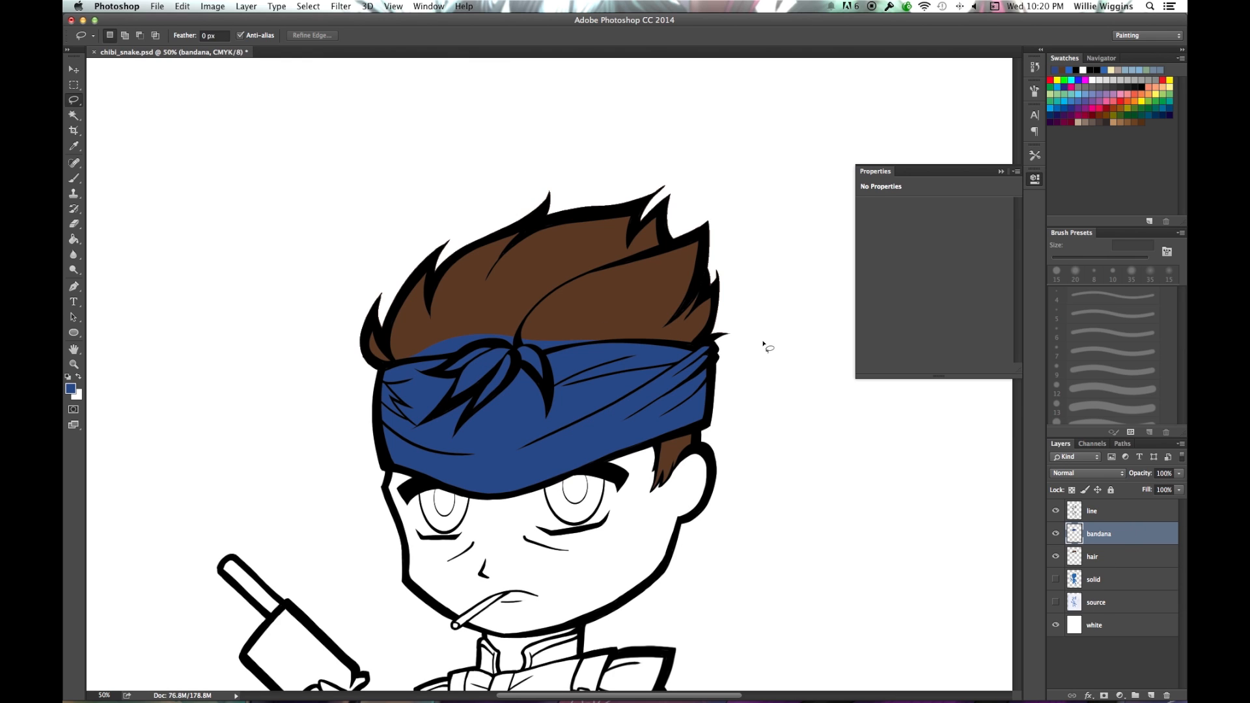
key(super+minus)
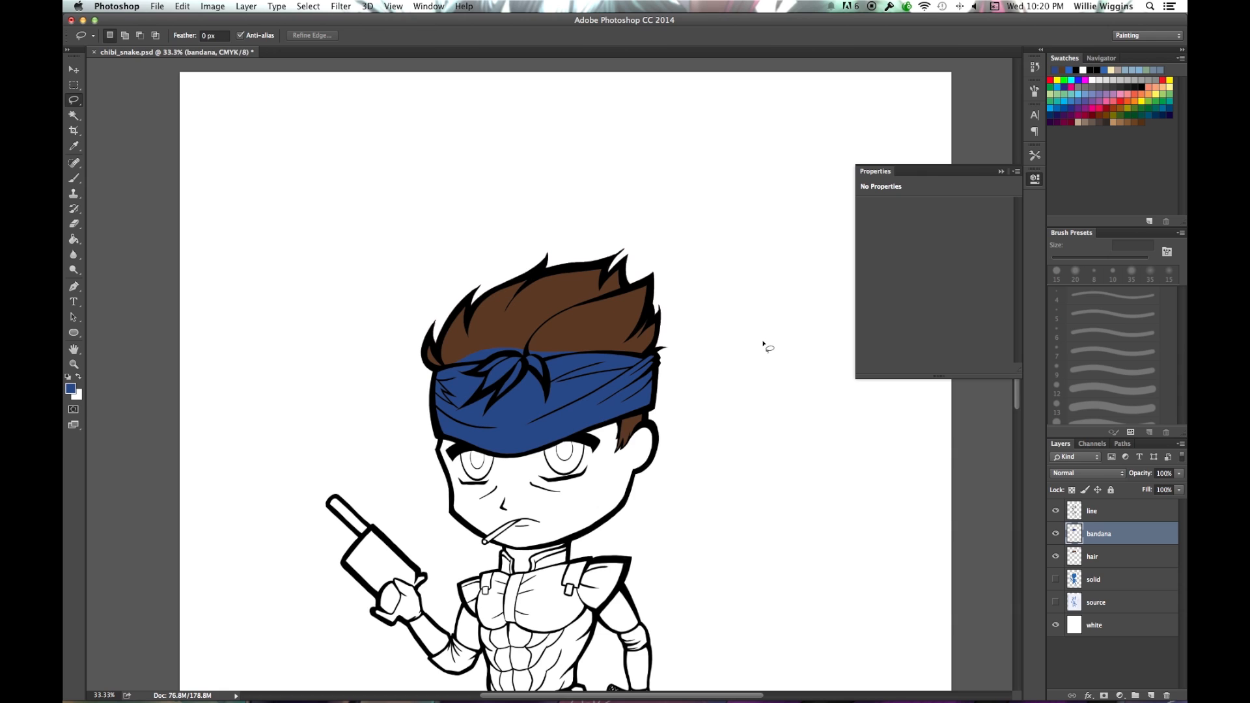
drag(1127, 530, 1114, 557)
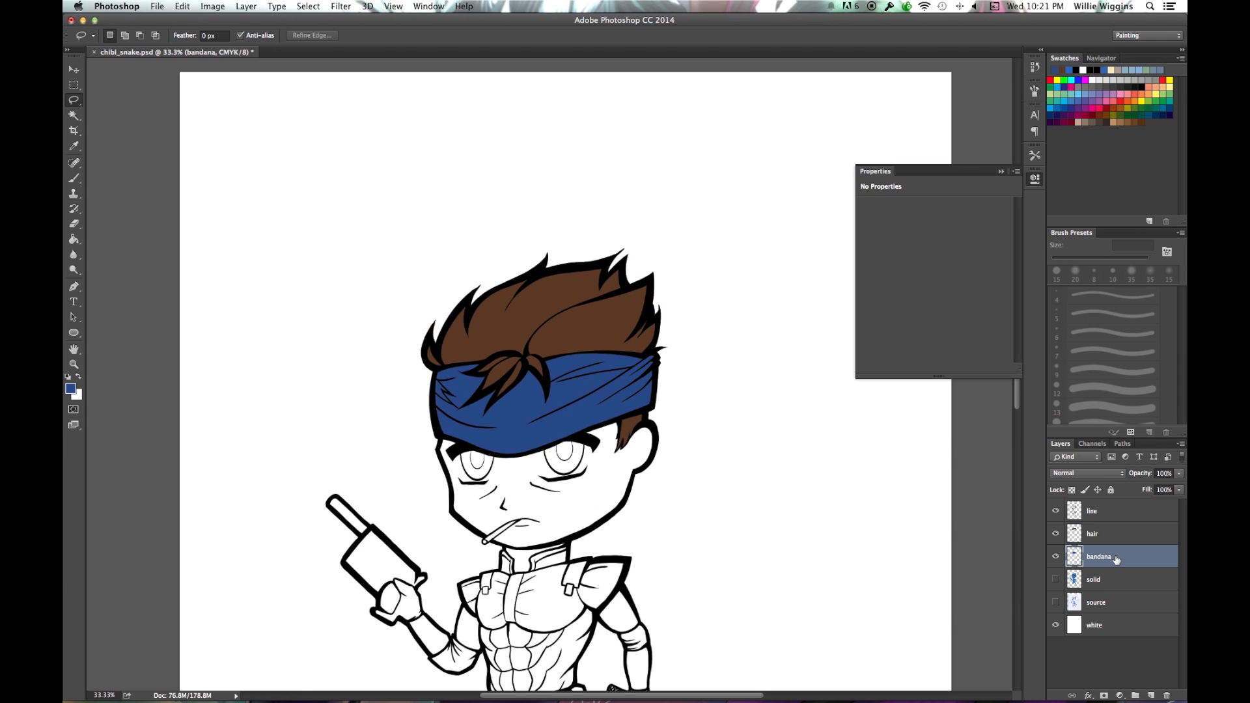
Duplicate the bandana layer and rename the copy "bandana render".
key(b)
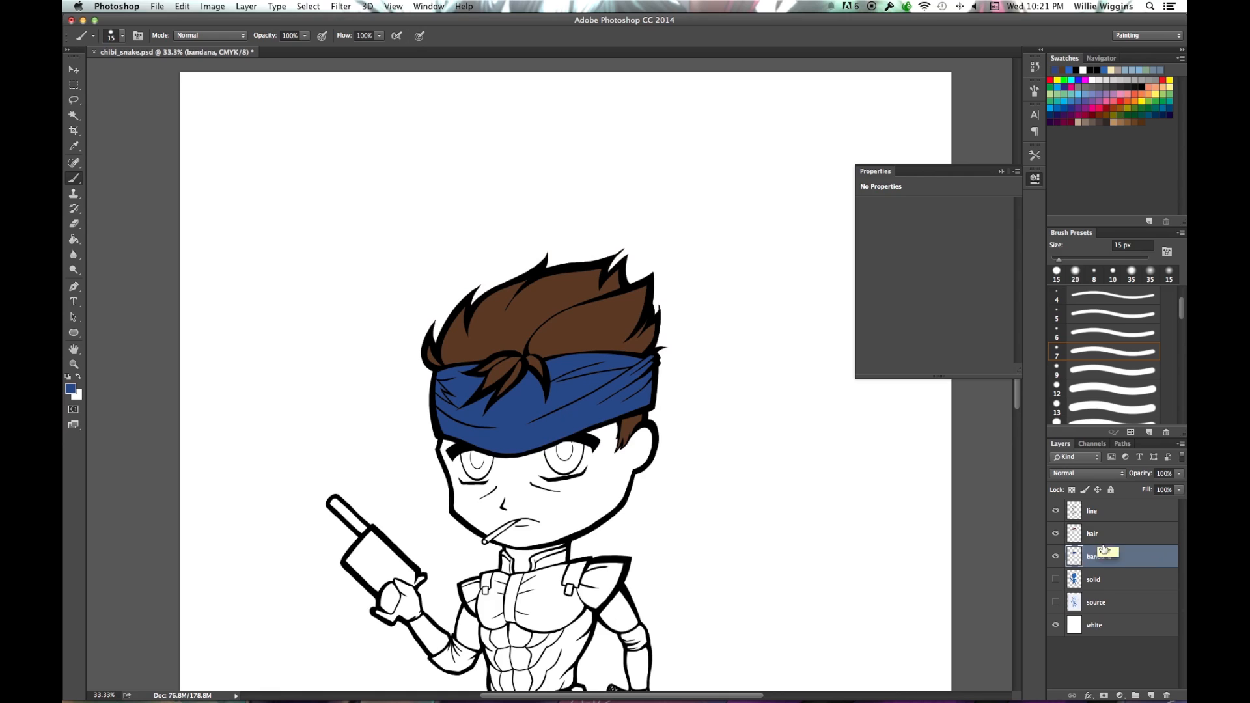
drag(1112, 554, 1110, 553)
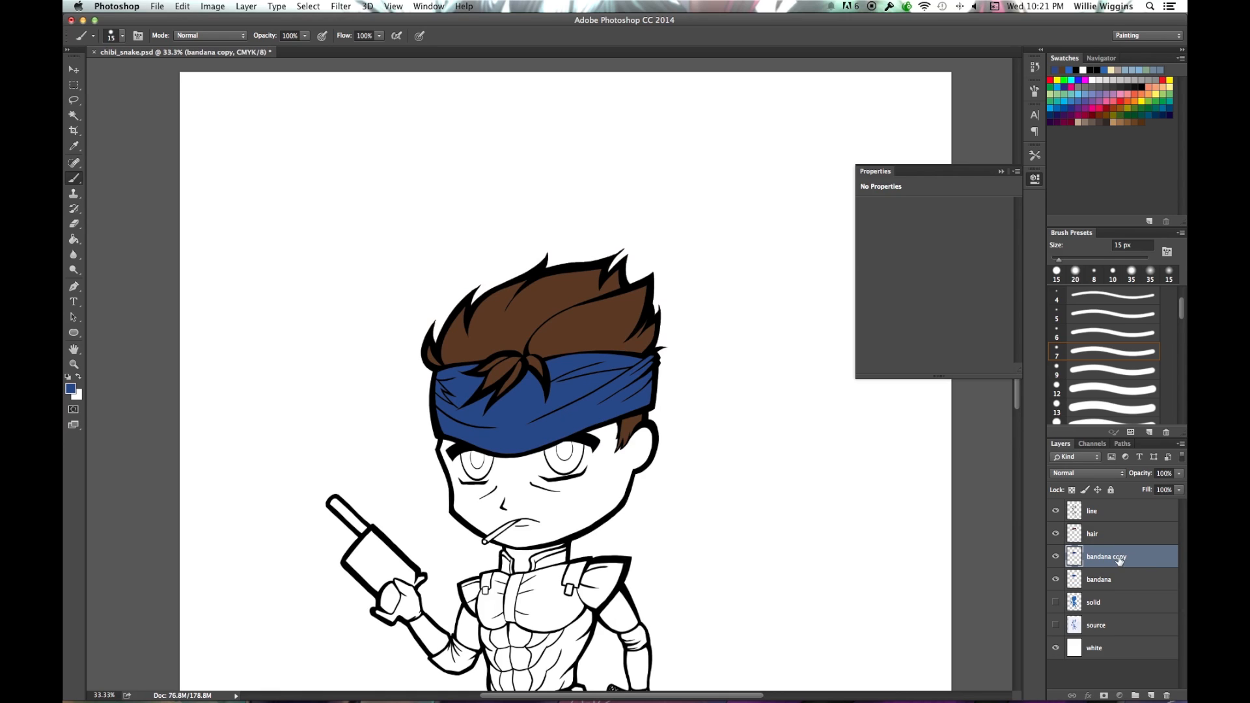
double_click(1106, 556)
key(BackSpace)
key(BackSpace)
key(BackSpace)
key(BackSpace)
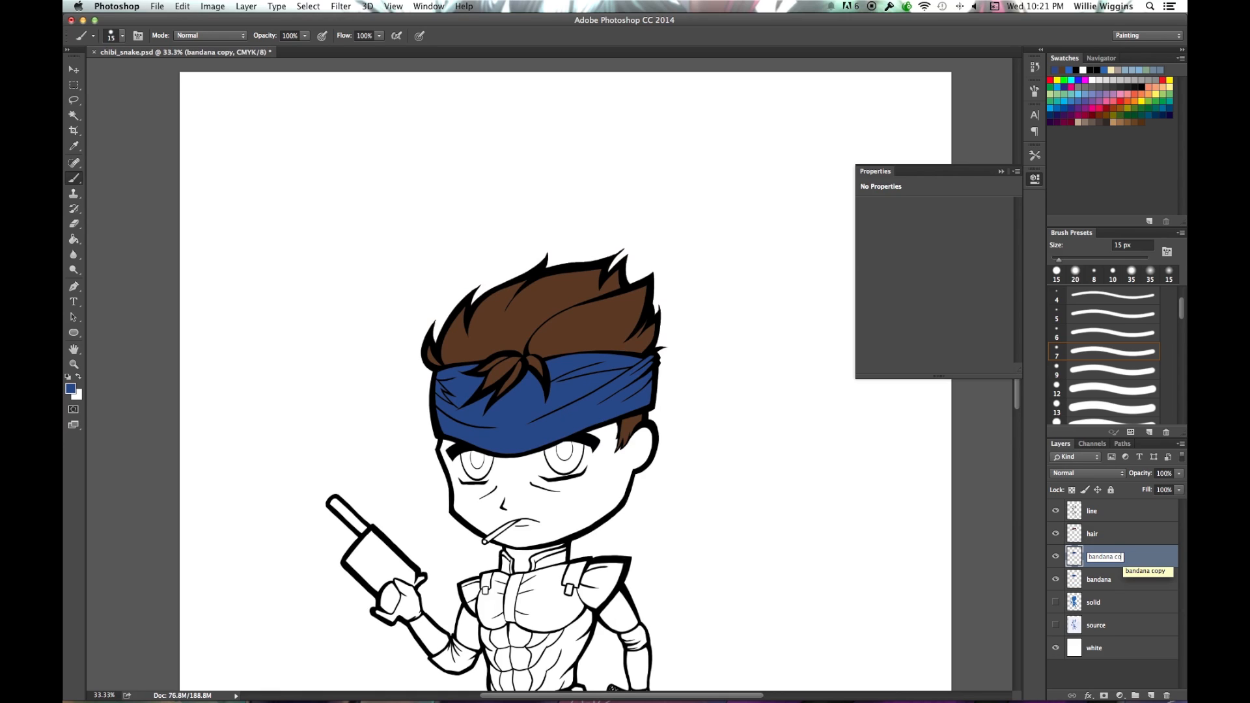
text(tr)
key(BackSpace)
key(BackSpace)
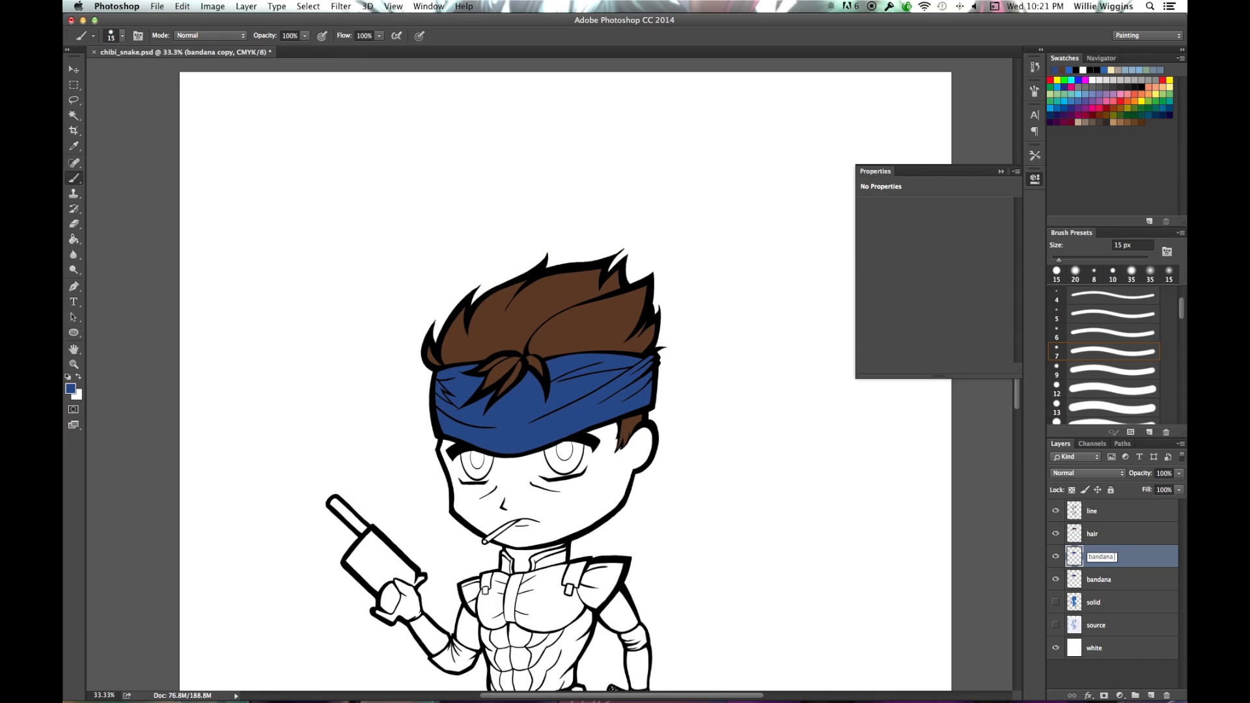
text(render)
key(Return)
Hide the bandana render layer, keep it active, and set the foreground colour to dark navy #122a58.
click(1055, 558)
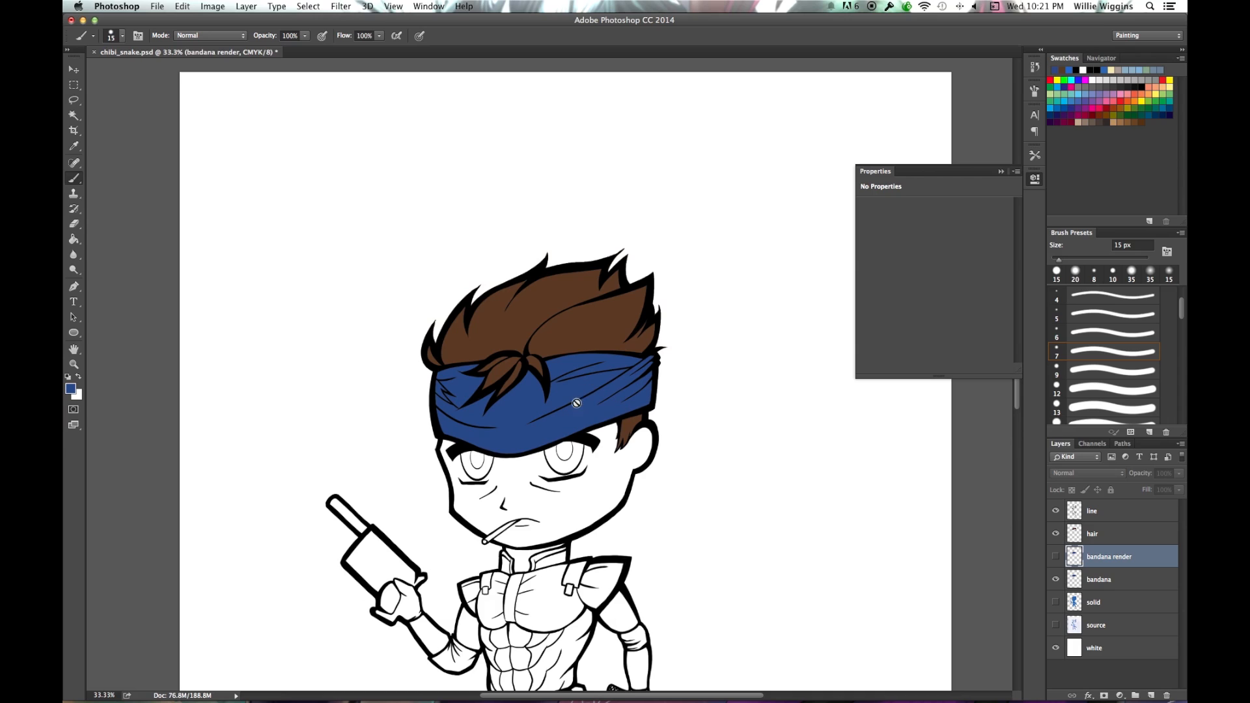
click(1074, 581)
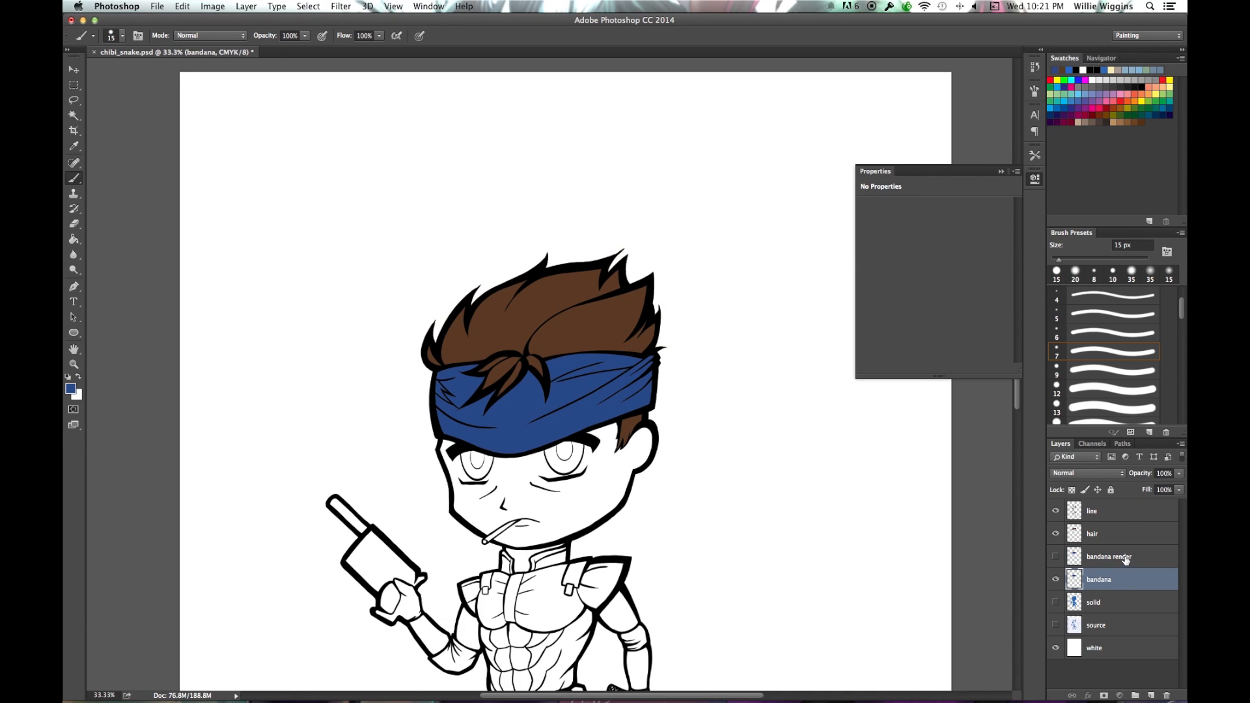
click(1123, 561)
click(74, 393)
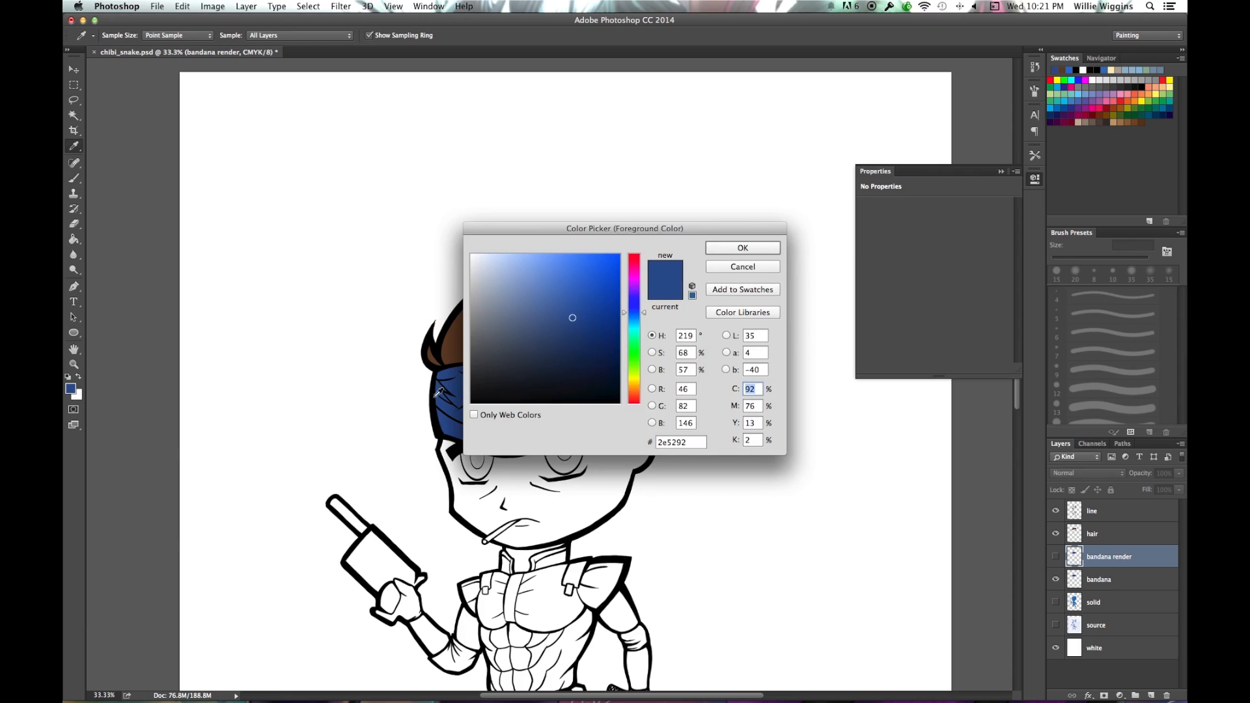
drag(582, 336, 589, 349)
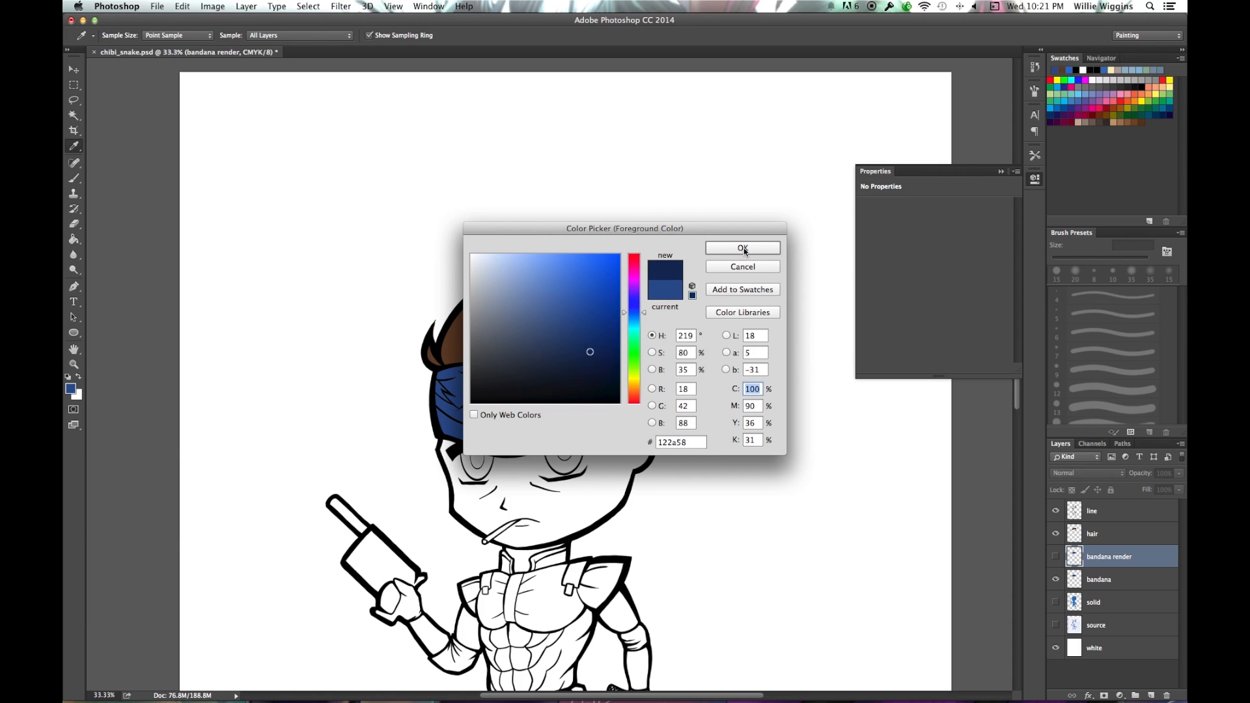
click(742, 247)
key(b)
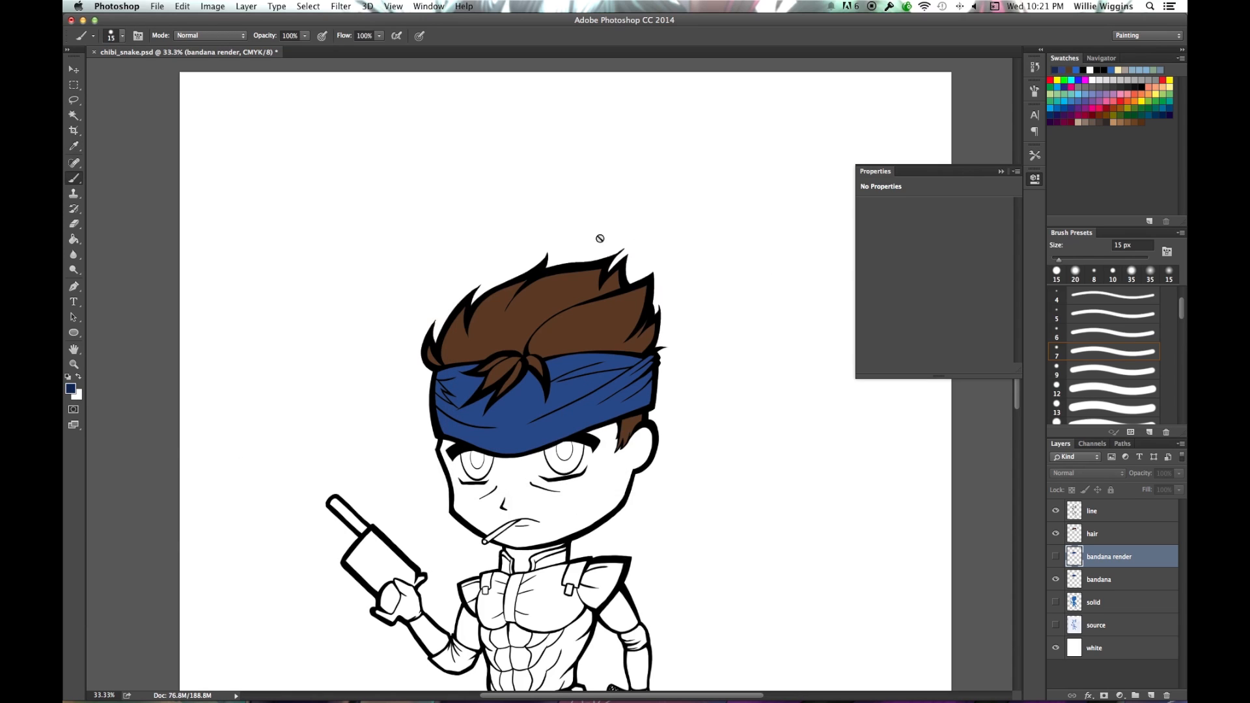
Toggle Shape Dynamics, Brush Pose and Transfer in the brush settings, and close the settings.
click(1035, 155)
click(1034, 91)
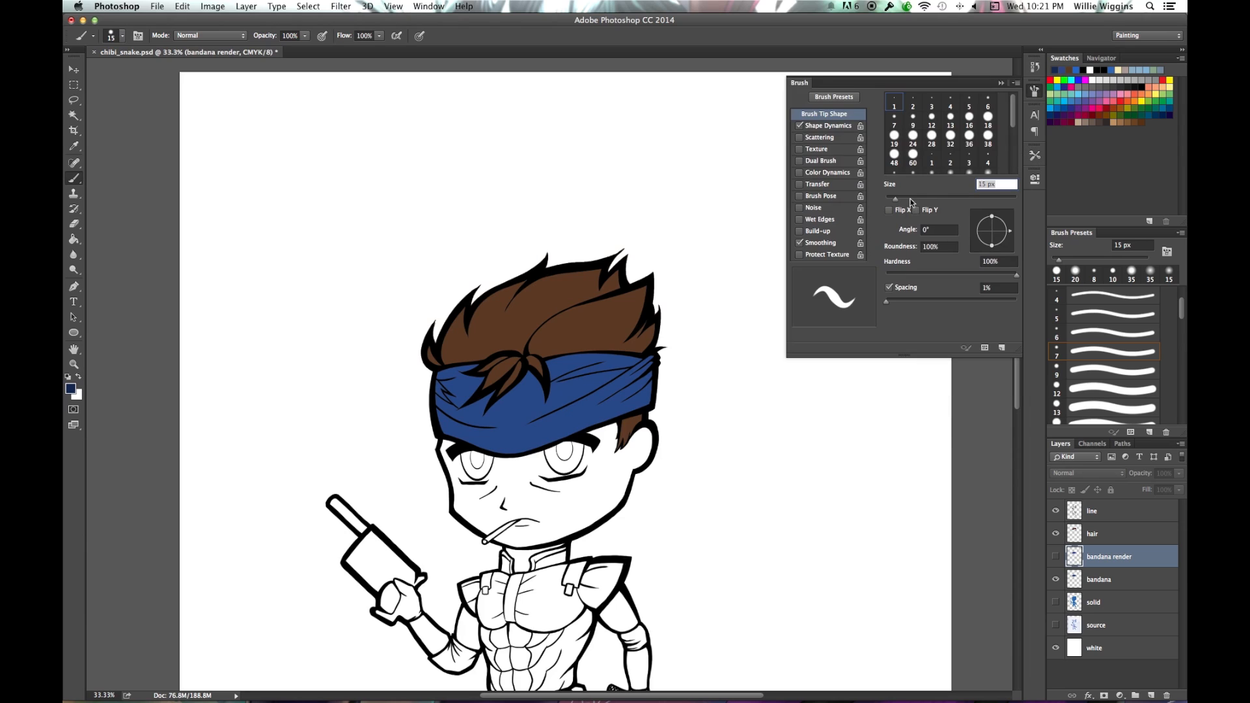
click(800, 126)
click(799, 196)
click(799, 185)
click(1000, 82)
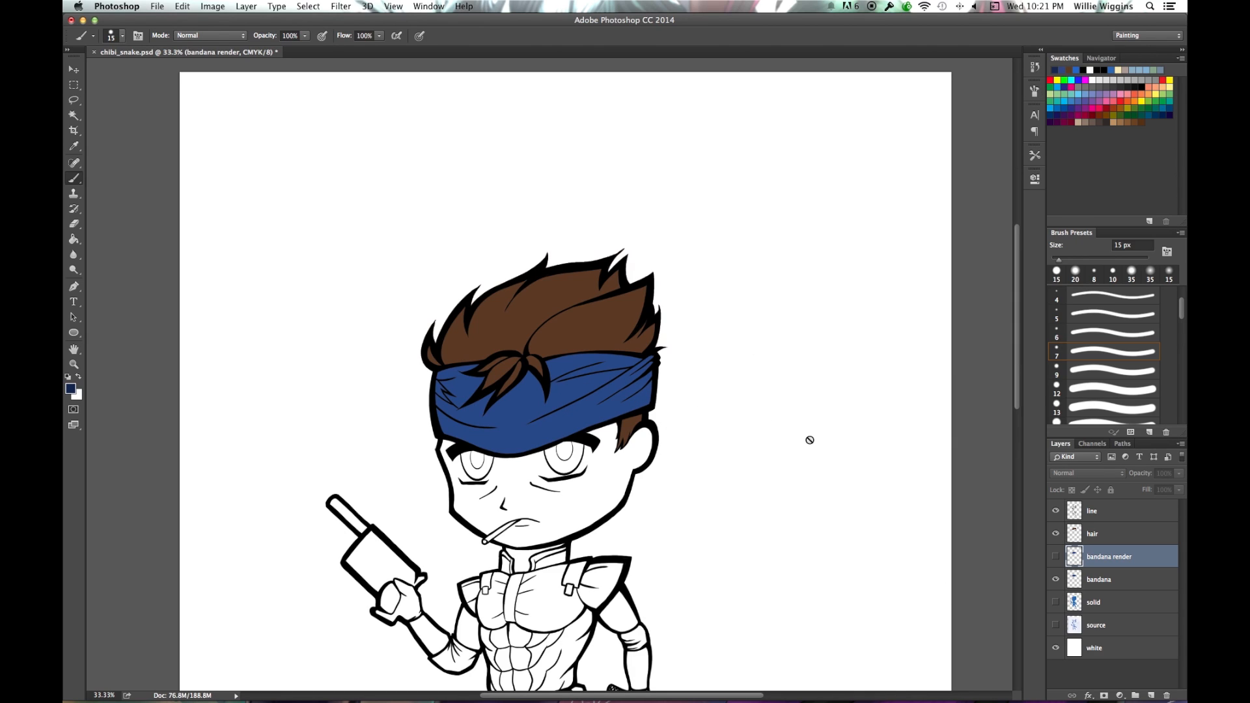
Show the bandana render layer, shade the headband's end above the ear with navy strokes and a lassoed area, and deselect.
click(1055, 560)
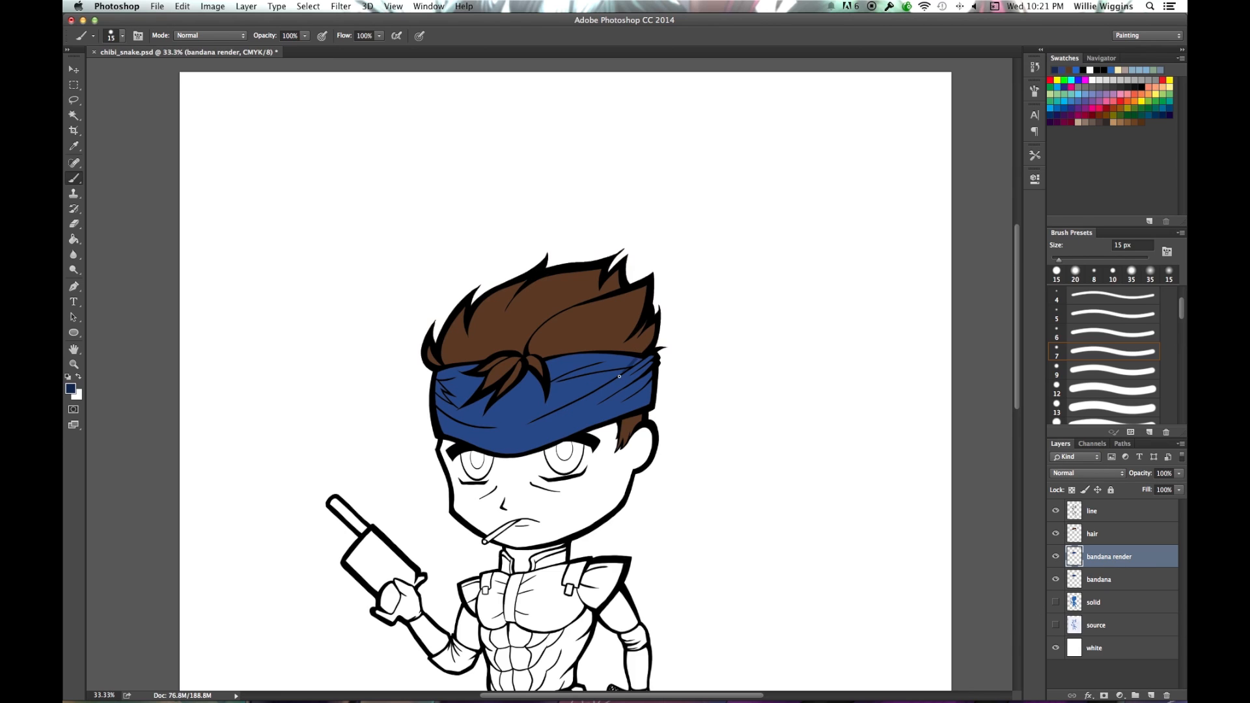
mouse_move(619, 377)
mouse_down()
mouse_move(633, 371)
mouse_move(615, 390)
mouse_move(654, 362)
mouse_move(609, 407)
mouse_up()
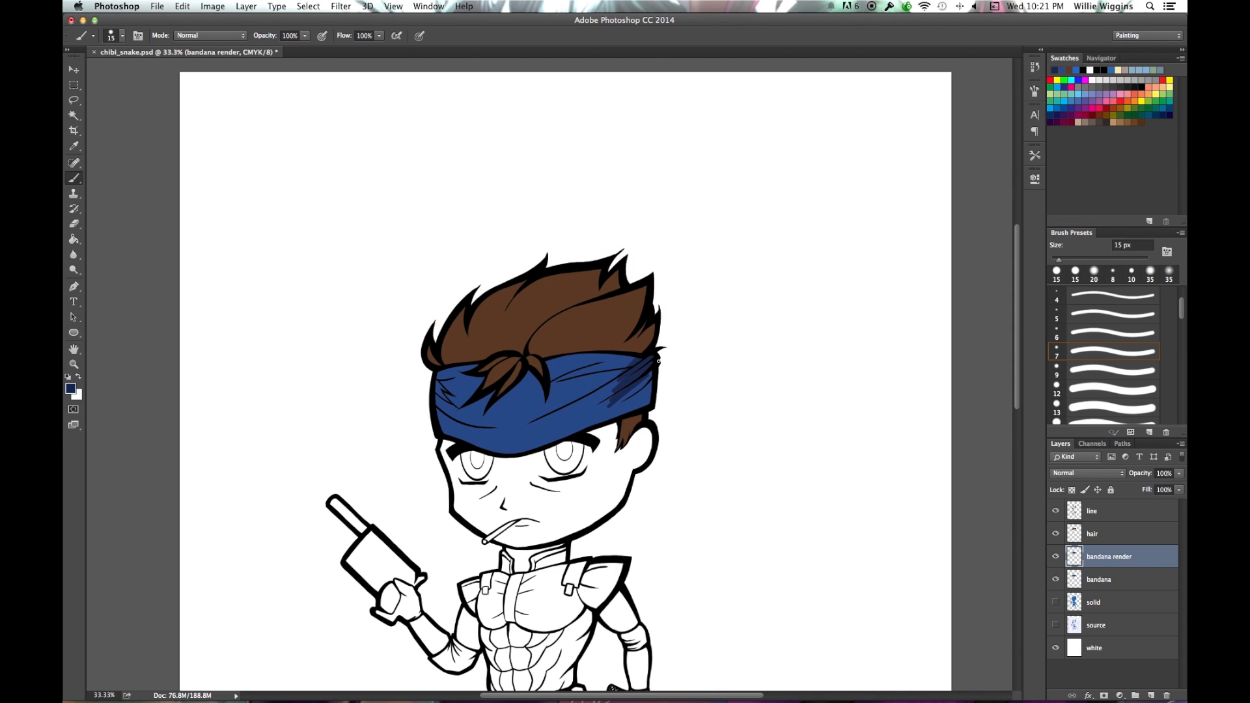
key(l)
mouse_move(651, 357)
mouse_down()
mouse_move(614, 359)
mouse_move(626, 360)
mouse_move(606, 397)
mouse_move(550, 439)
mouse_move(647, 409)
mouse_move(659, 375)
mouse_move(629, 352)
mouse_up()
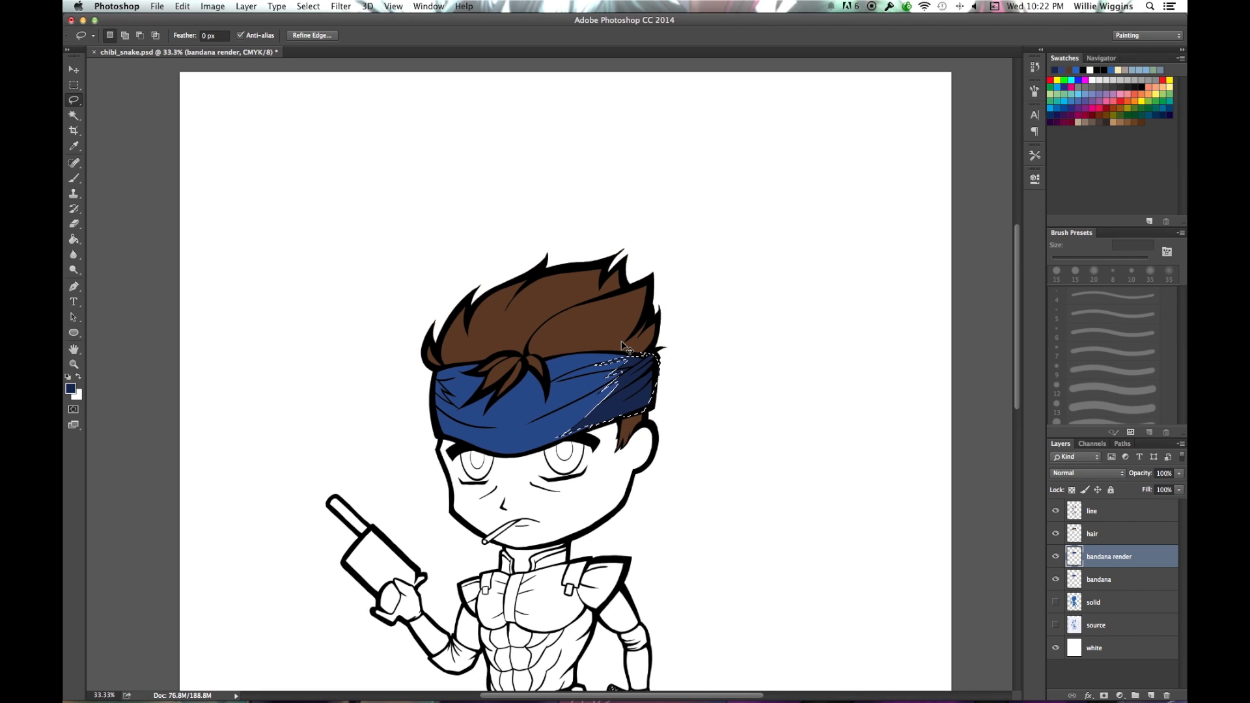
key(super+d)
Brush navy shadows beneath the hair tuft and along the headband's upper folds on the bandana render layer.
key(b)
mouse_move(655, 401)
mouse_down()
mouse_move(567, 435)
mouse_move(673, 383)
mouse_move(689, 382)
mouse_move(697, 401)
mouse_move(606, 406)
mouse_move(634, 413)
mouse_move(566, 446)
mouse_move(608, 425)
mouse_move(588, 442)
mouse_up()
key(super+z)
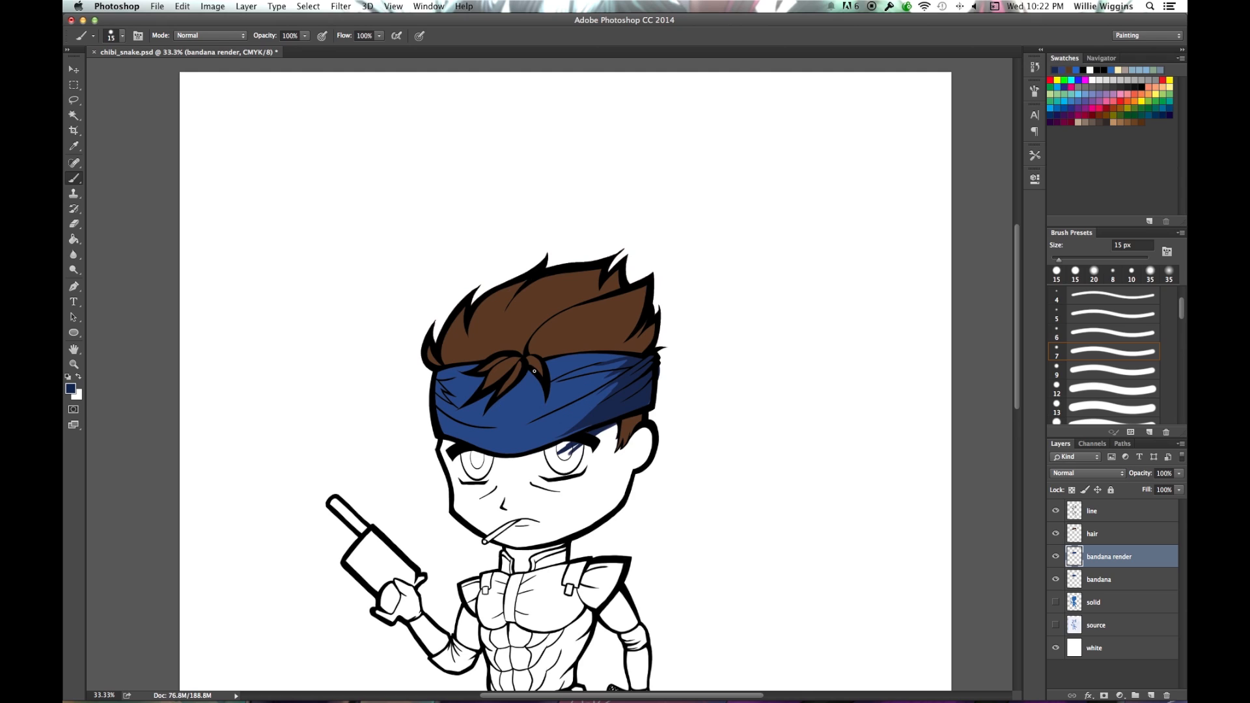
drag(534, 372, 489, 411)
mouse_move(547, 362)
mouse_down()
mouse_move(609, 352)
mouse_move(553, 357)
mouse_move(649, 355)
mouse_move(541, 368)
mouse_move(651, 362)
mouse_move(577, 373)
mouse_move(611, 362)
mouse_up()
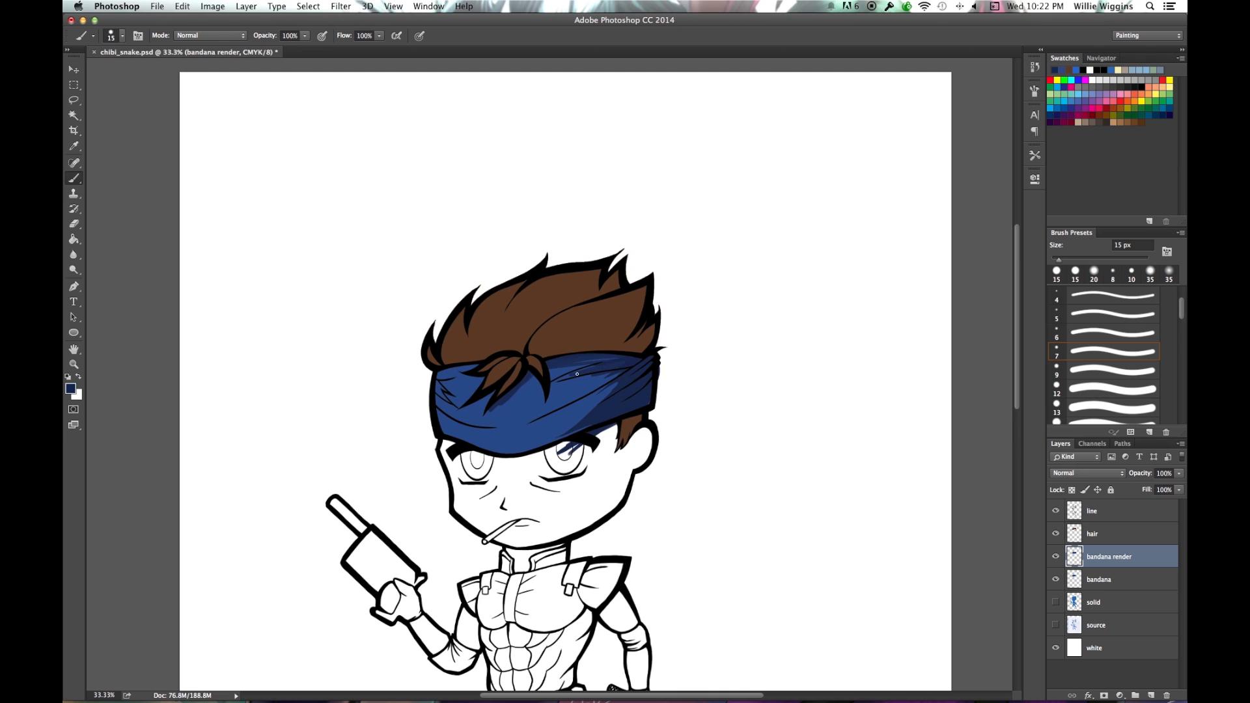
Undo the stray stroke on the face and the accidental layer copy, and clip the bandana render layer to the bandana layer.
drag(553, 446, 519, 471)
drag(1127, 565, 1118, 563)
key(super+z)
drag(1110, 586, 1133, 569)
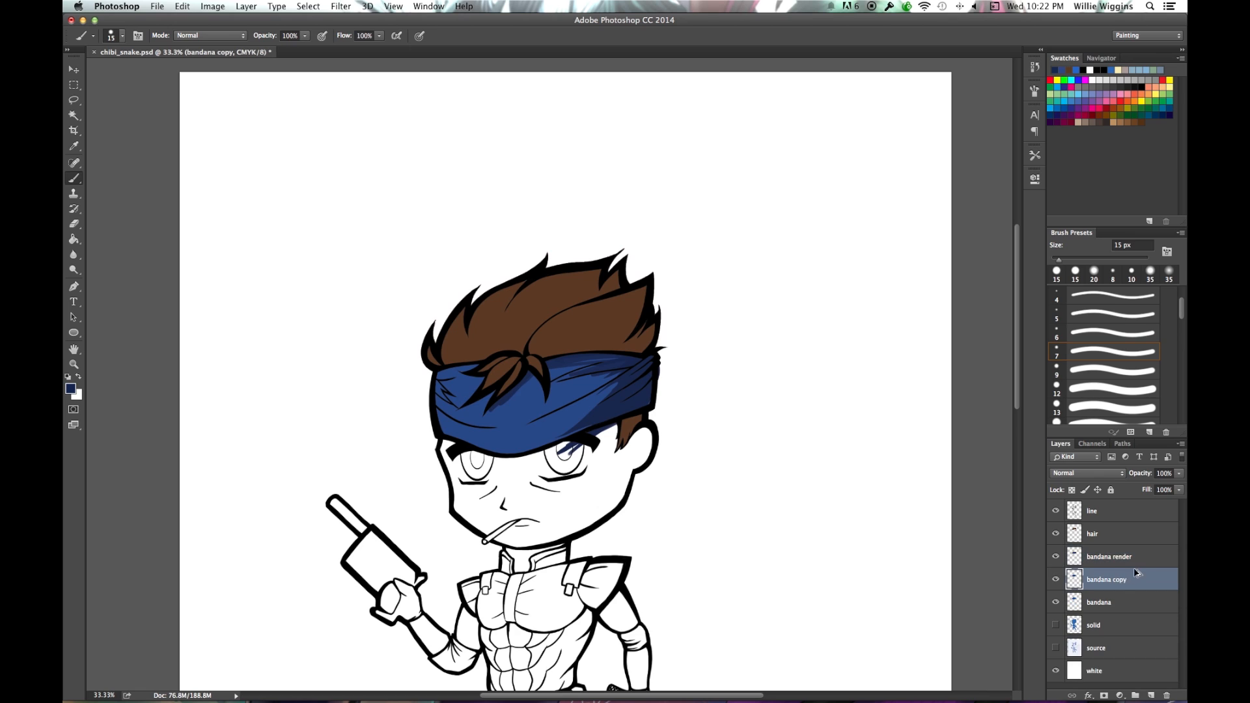
key(super+z)
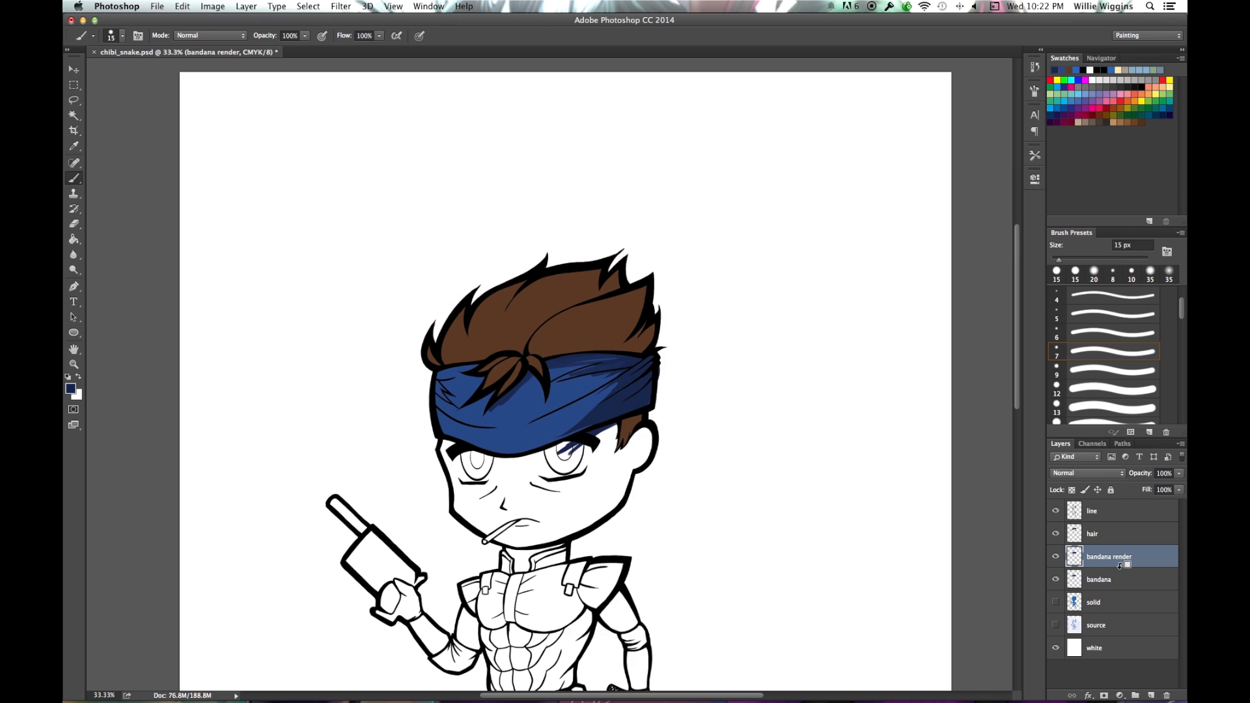
alt+click(1119, 565)
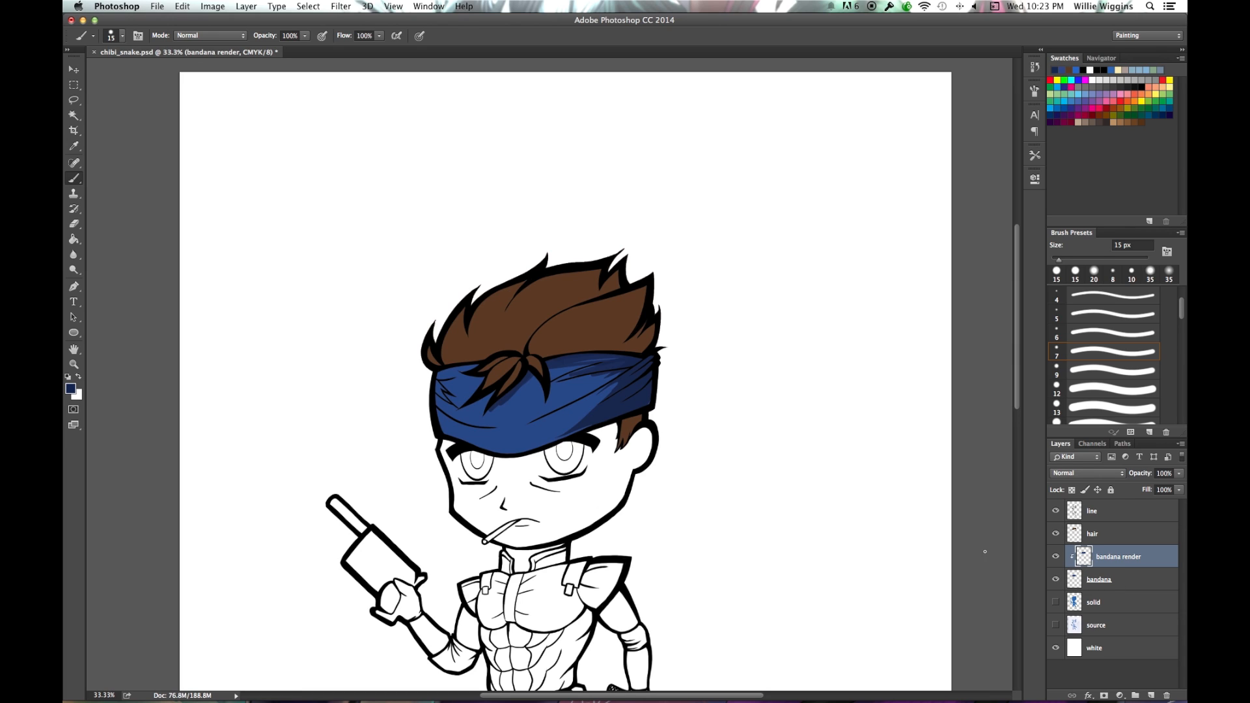
Scribble navy test strokes across the whole headband on the clipped bandana render layer and undo them.
drag(616, 411, 540, 447)
drag(615, 384, 520, 452)
mouse_move(589, 374)
mouse_down()
mouse_move(503, 454)
mouse_move(479, 448)
mouse_up()
drag(542, 387, 465, 440)
drag(494, 391, 457, 438)
mouse_move(467, 376)
mouse_down()
mouse_move(435, 411)
mouse_move(442, 426)
mouse_up()
drag(523, 422, 494, 449)
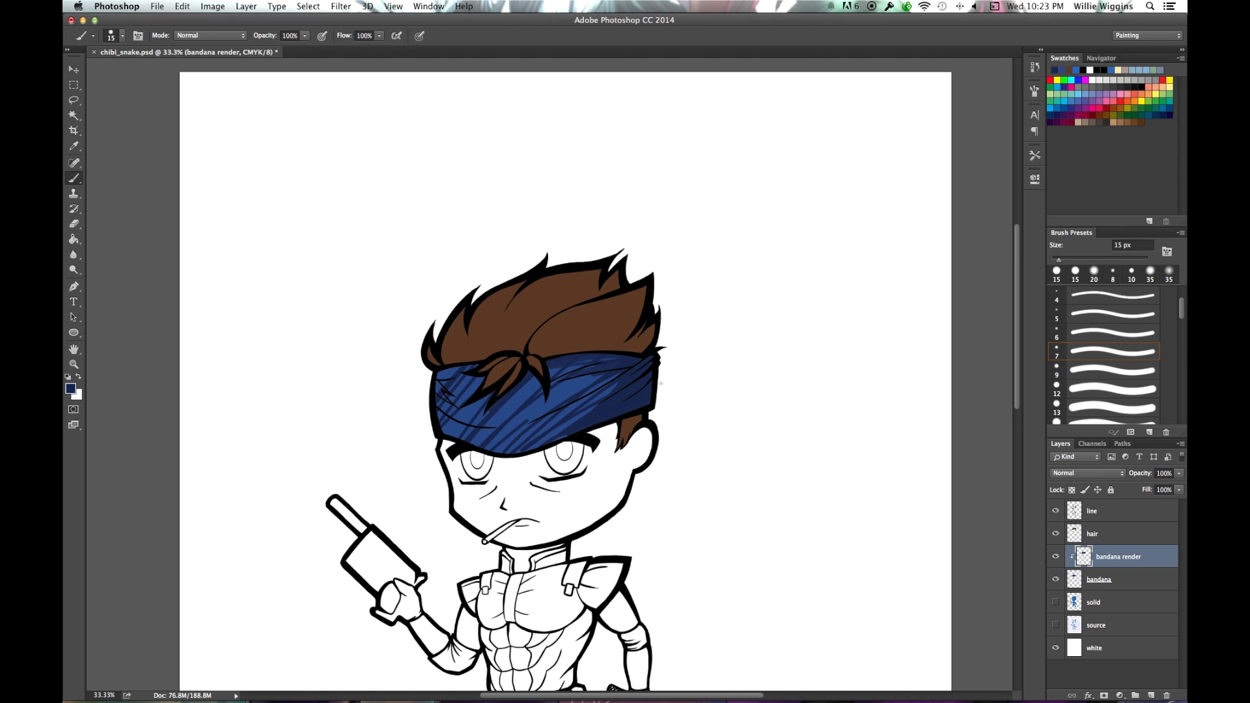
drag(589, 377, 537, 446)
key(alt+super+z)
key(alt+super+z)
key(alt+super+z)
key(alt+super+z)
key(alt+super+z)
key(alt+super+z)
key(alt+super+z)
key(alt+super+z)
key(alt+super+z)
key(alt+super+z)
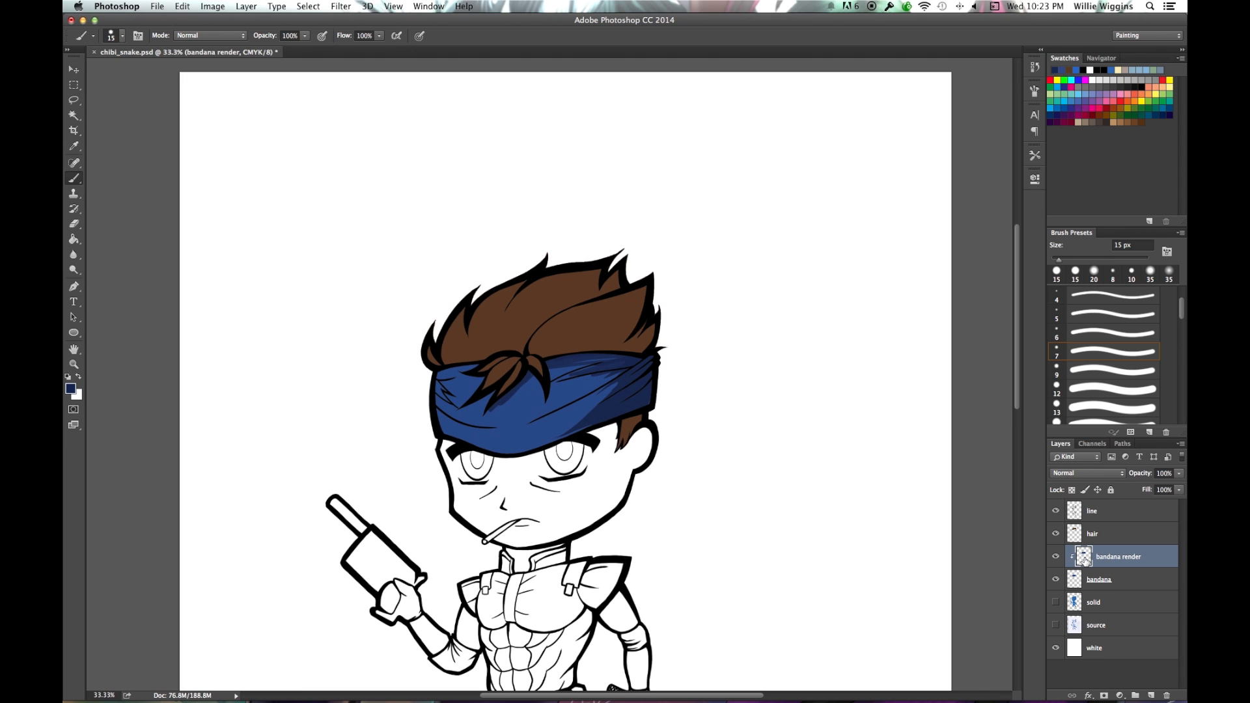
key(super+minus)
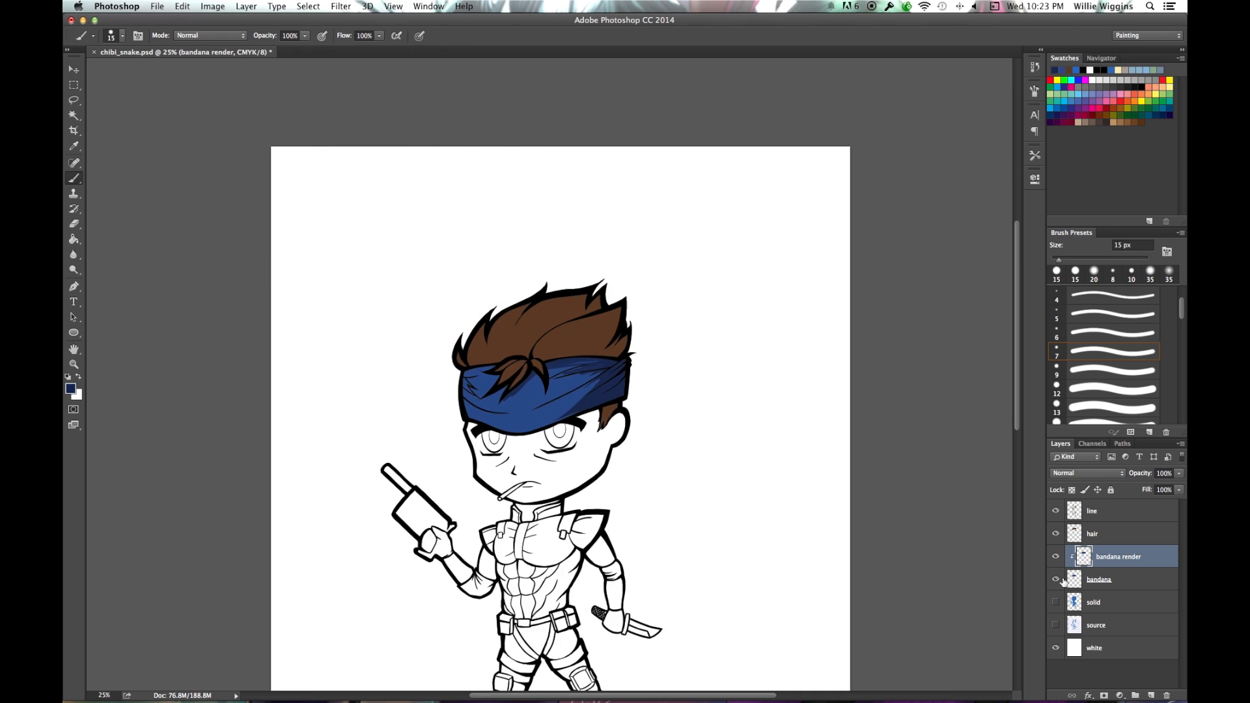
key(super+minus)
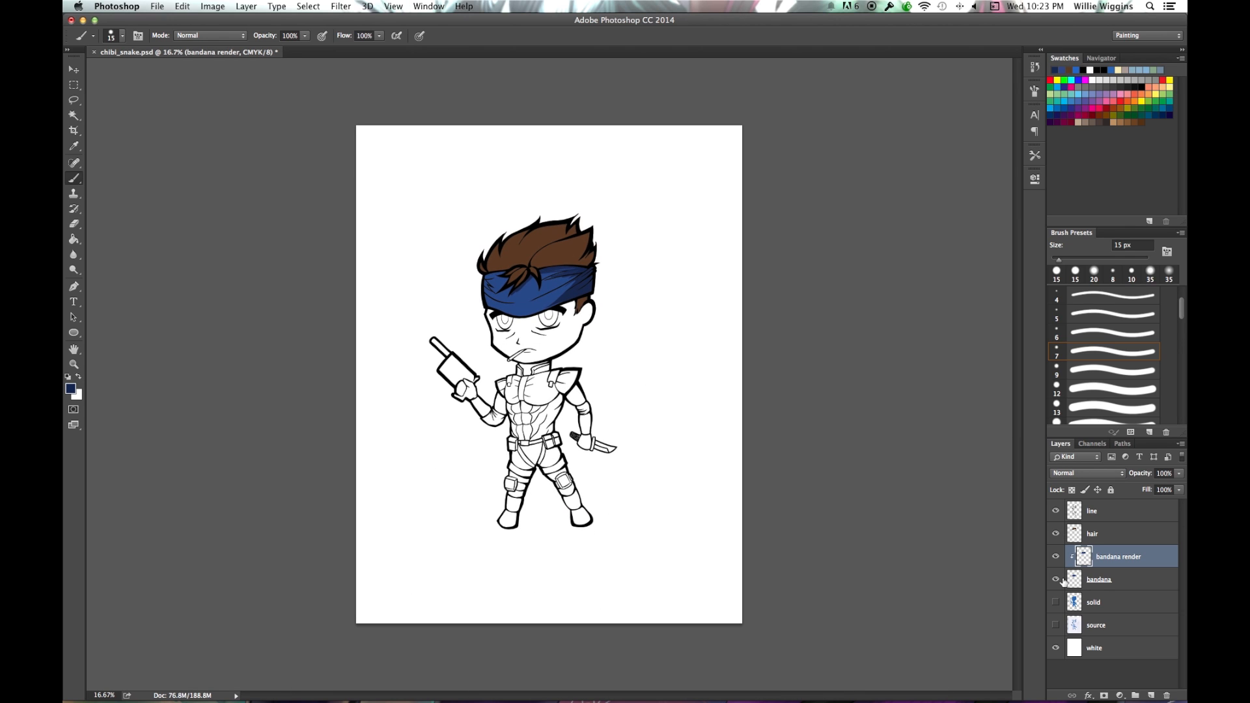